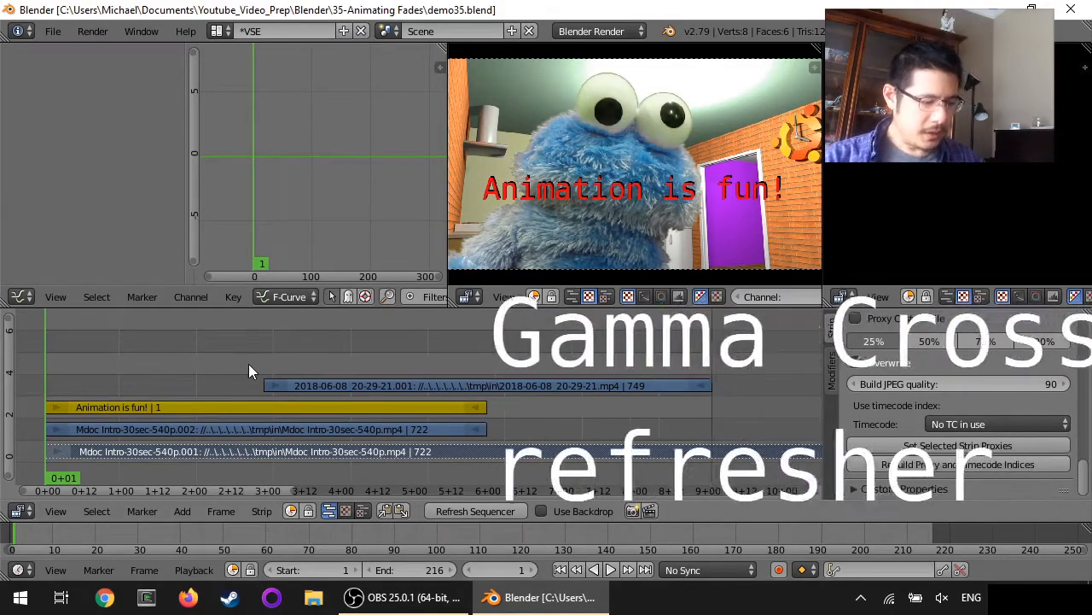
Play the demo35.blend sequencer edit from the start to preview the clips
key(alt+a)
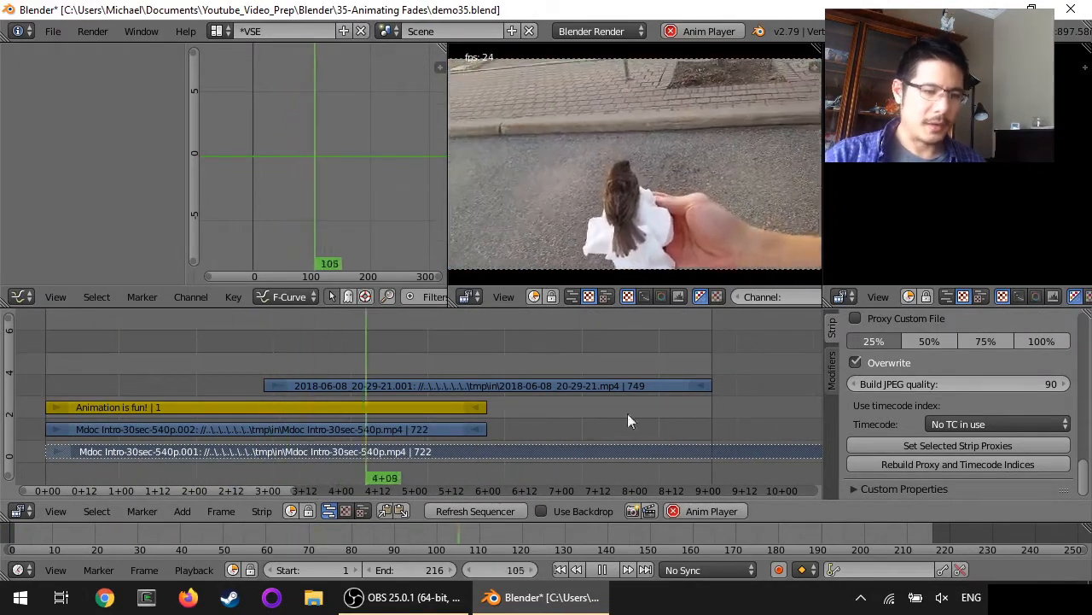
Stop playback at frame 31 and select the Mdoc Intro .002 strip, then the 2018-06-08 strip
right_click(158, 430)
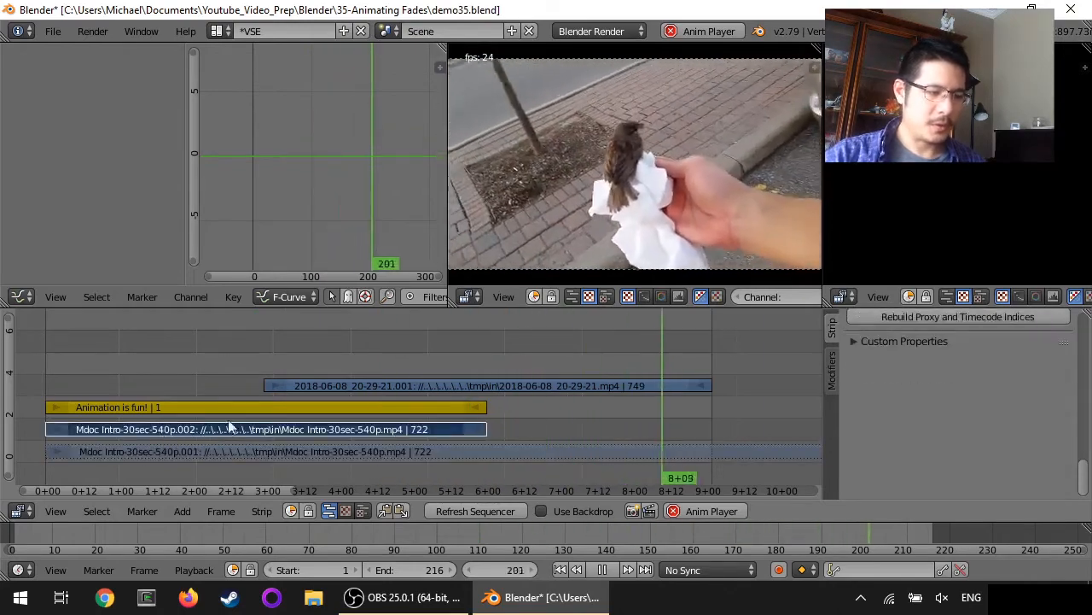
right_click(381, 386)
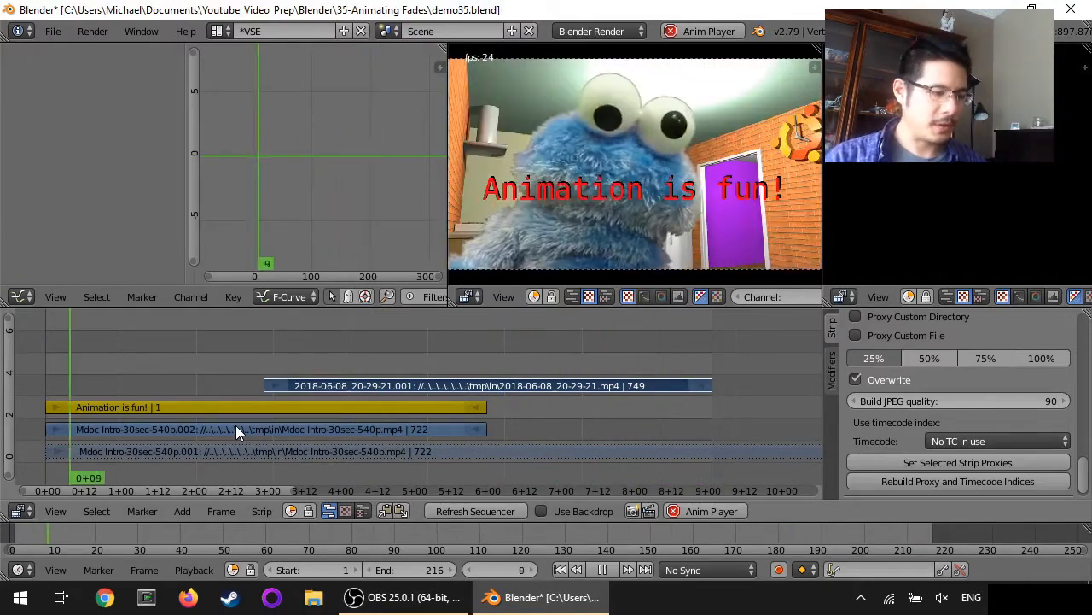
key(alt+a)
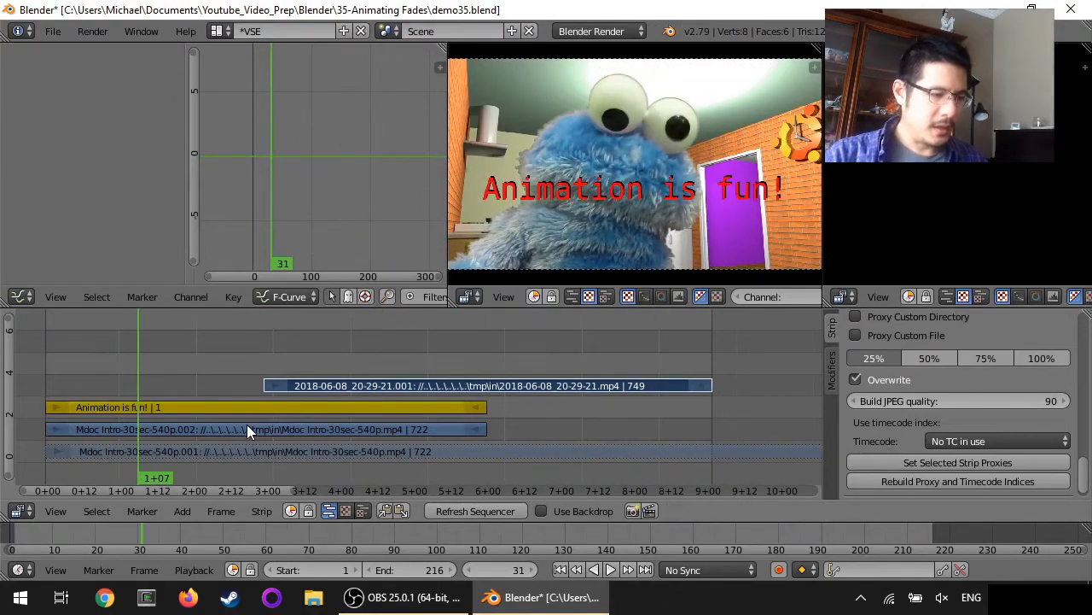
right_click(247, 424)
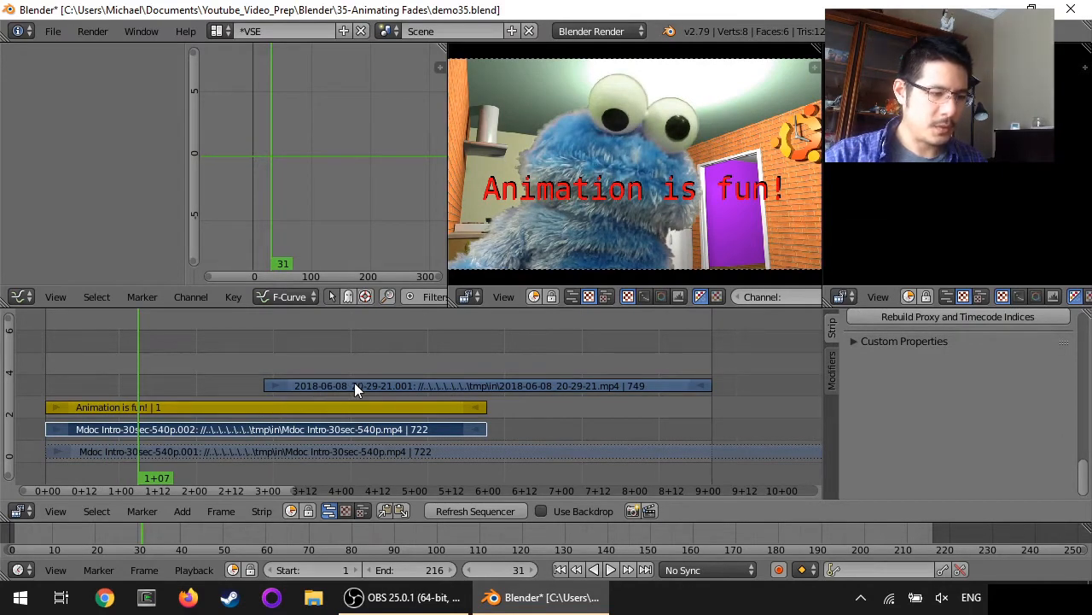
right_click(400, 385)
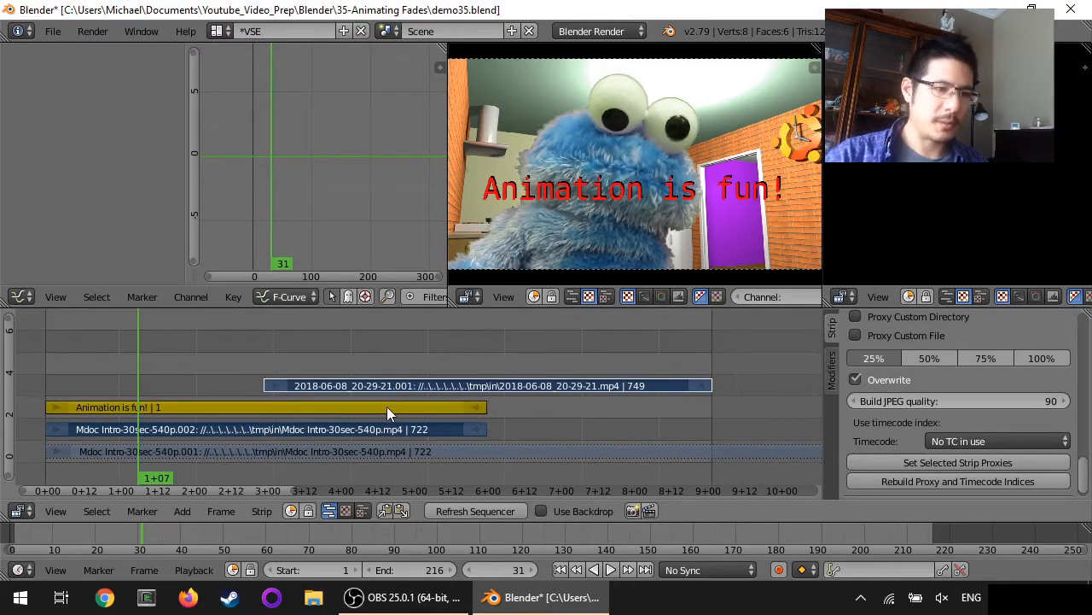
Add a Gamma Cross transition between the Mdoc and 2018-06-08 clips
click(182, 511)
mouse_move(234, 389)
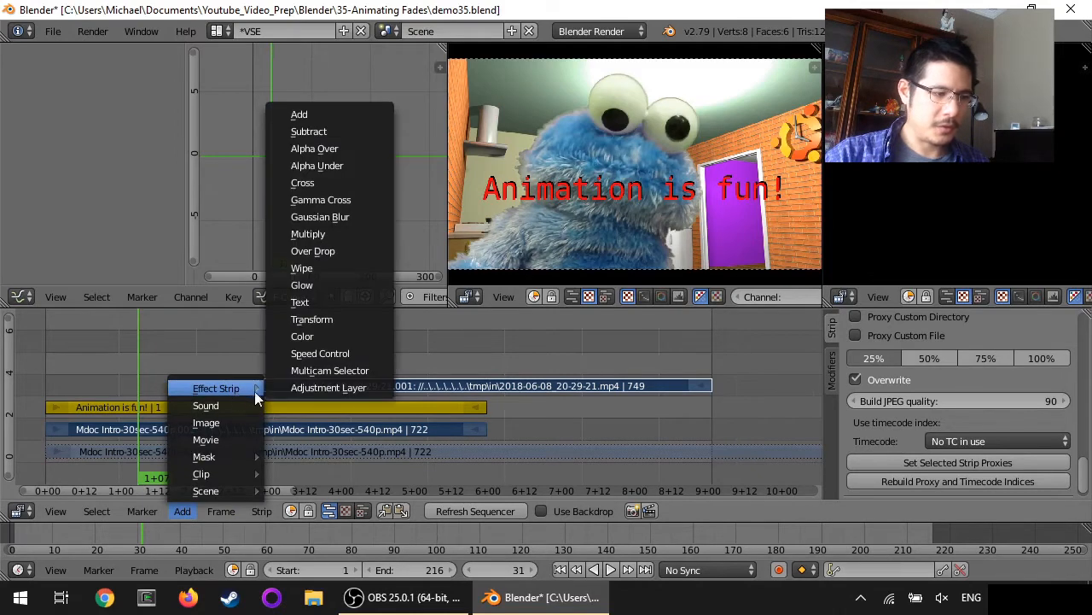
click(343, 199)
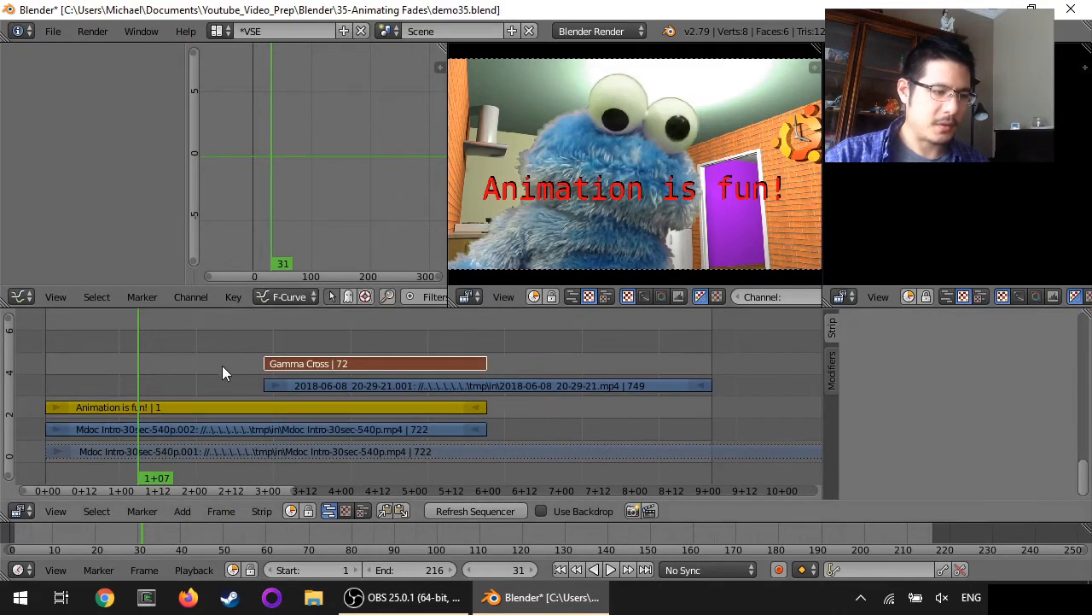
Play the edit to preview the transition, then stop and select the Gamma Cross strip
key(alt+a)
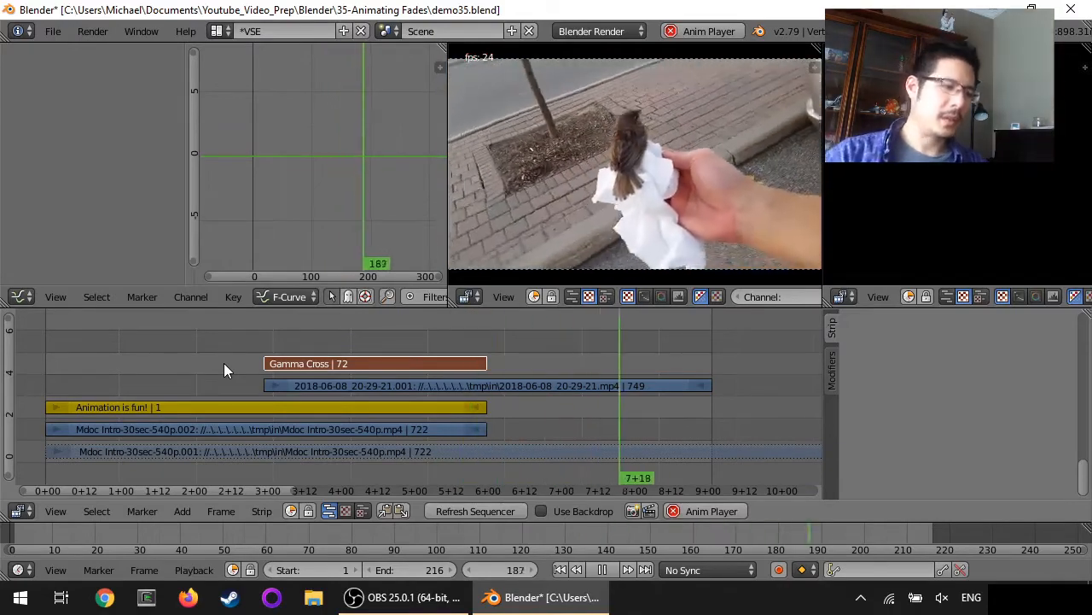
right_click(216, 407)
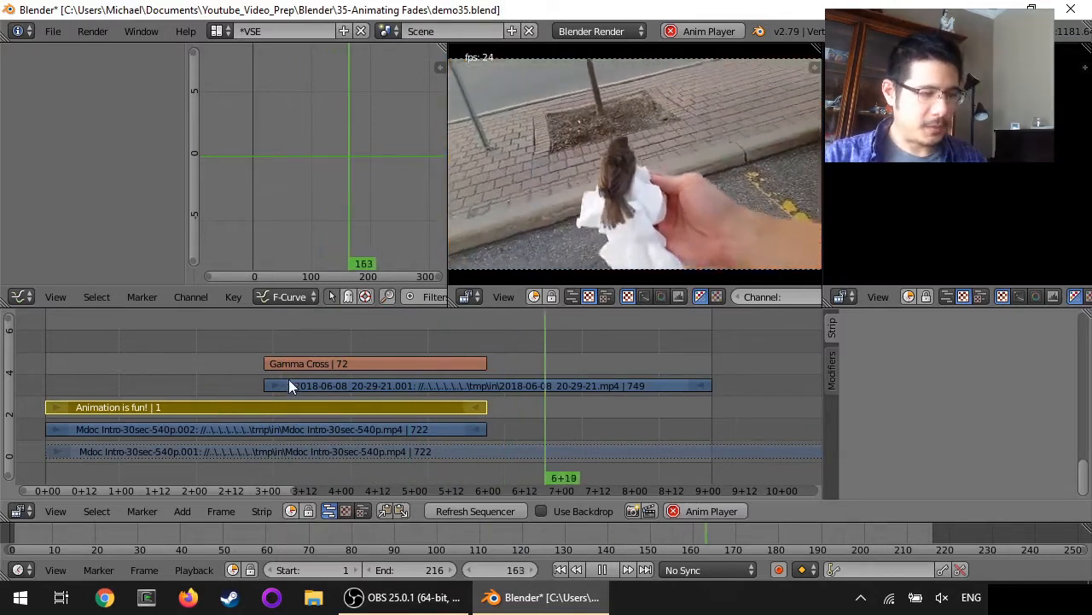
key(alt+a)
right_click(335, 363)
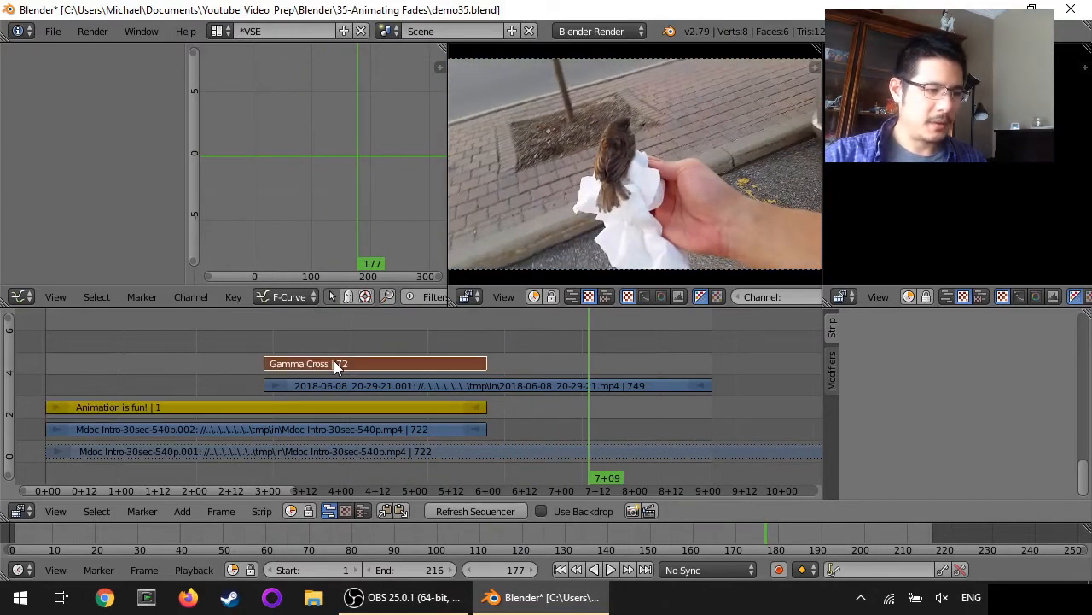
Delete the Gamma Cross strip and select the Mdoc Intro-30sec-540p.002 strip
key(x)
click(330, 362)
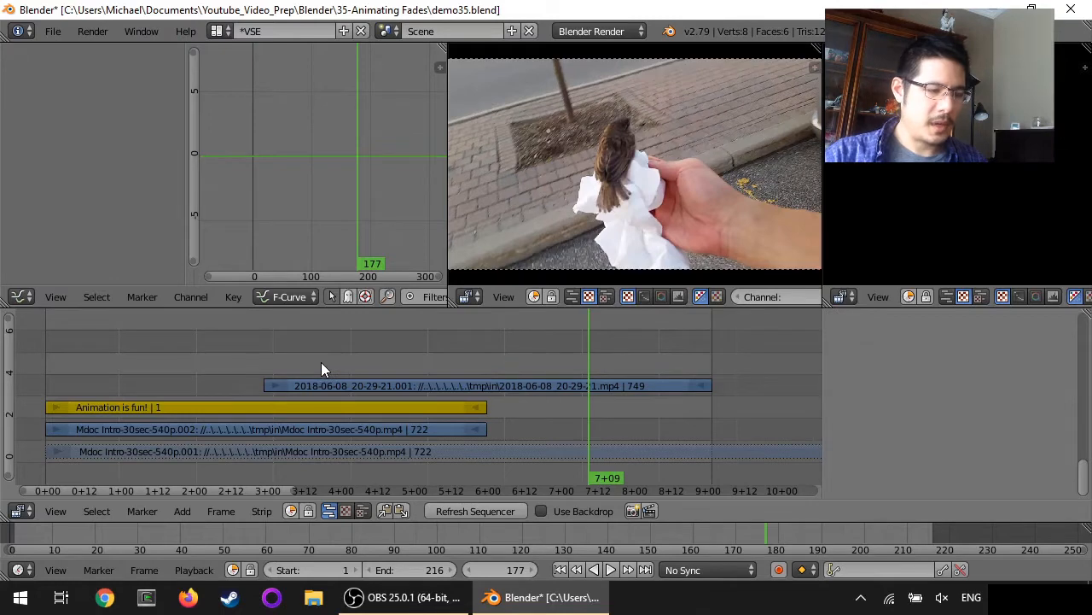
right_click(201, 429)
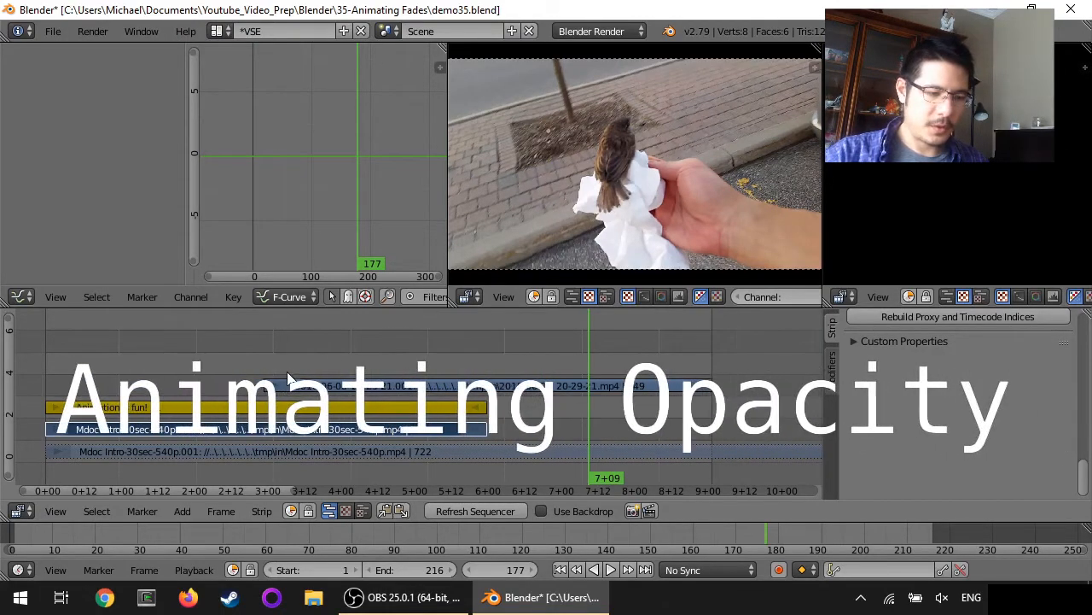
Keyframe the Mdoc strip's Blend Opacity at 1.000 on frame 72
click(560, 570)
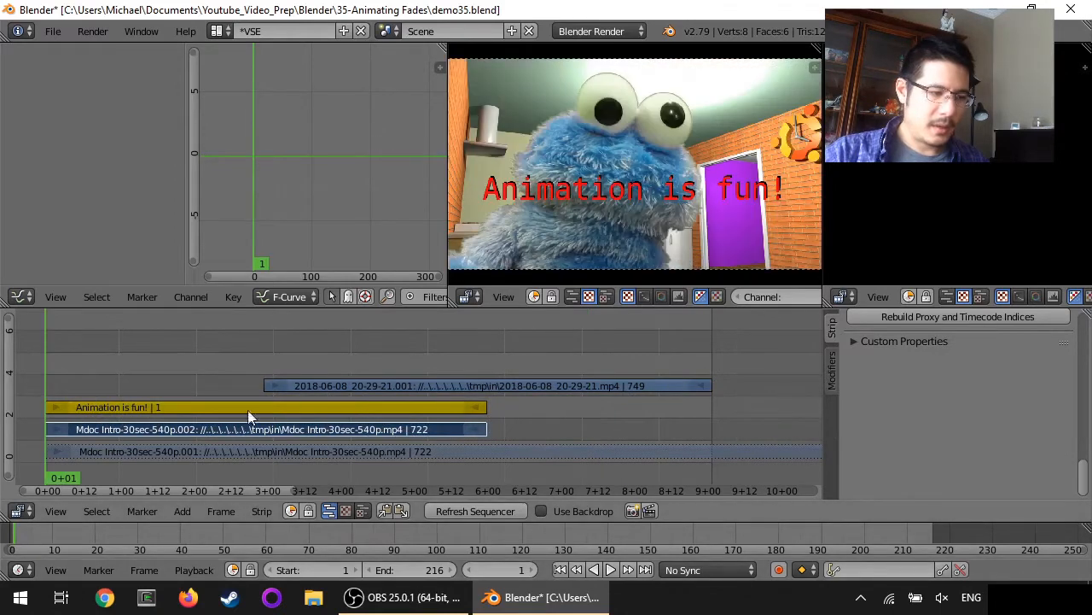
drag(1085, 471, 1079, 309)
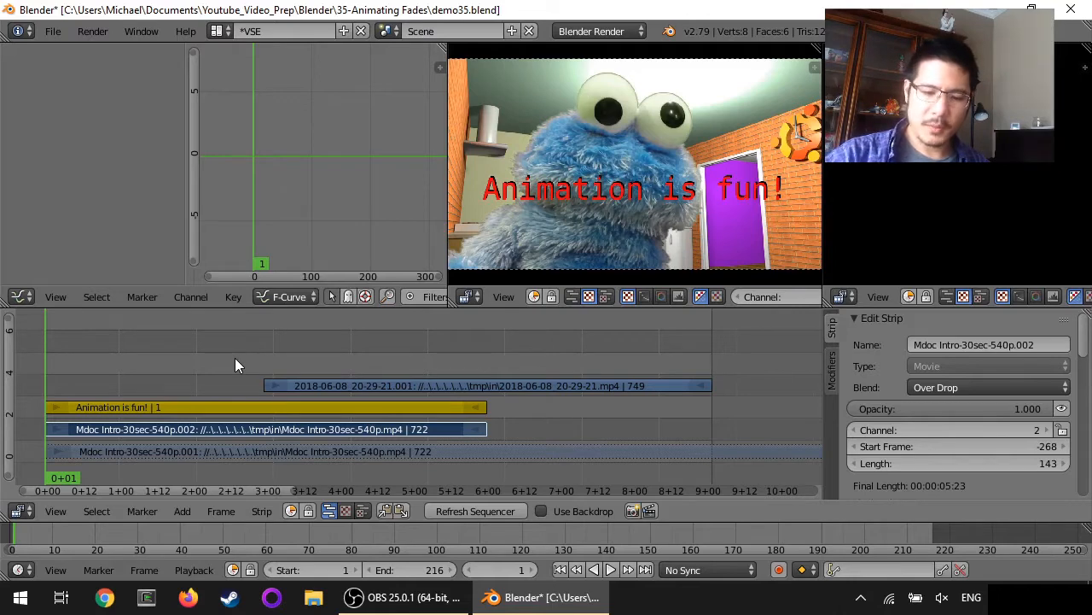
key(Page_Up)
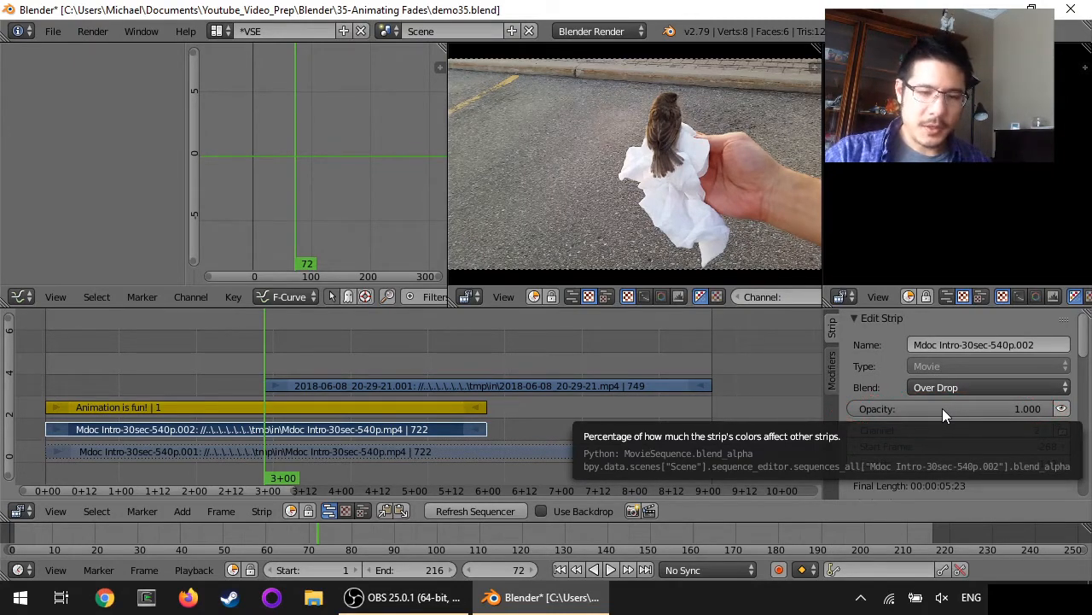
key(i)
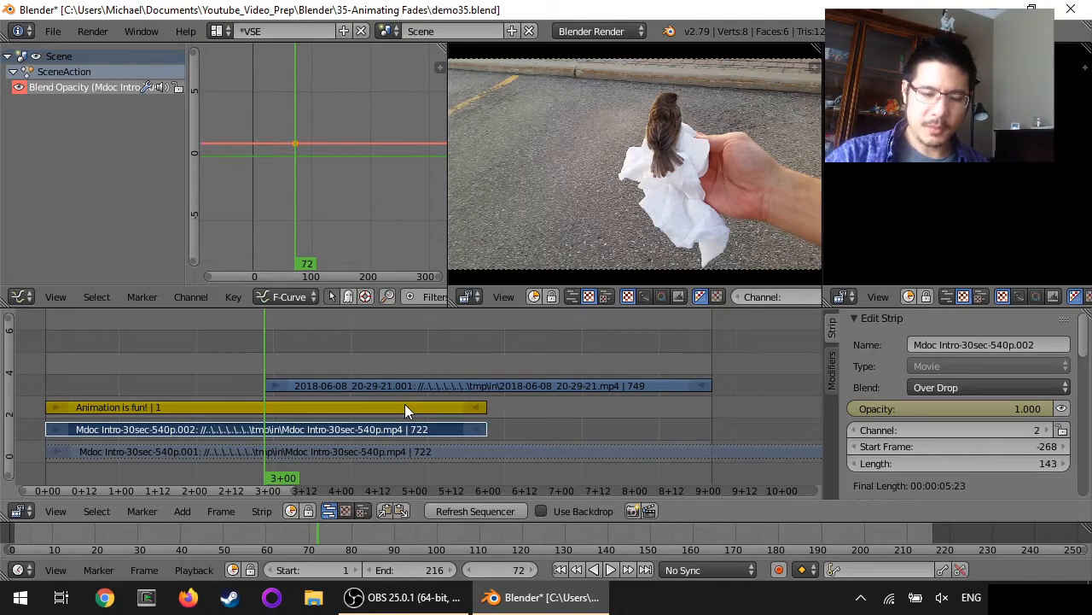
Keyframe the Mdoc strip's opacity at 0 on frame 144
key(Page_Up)
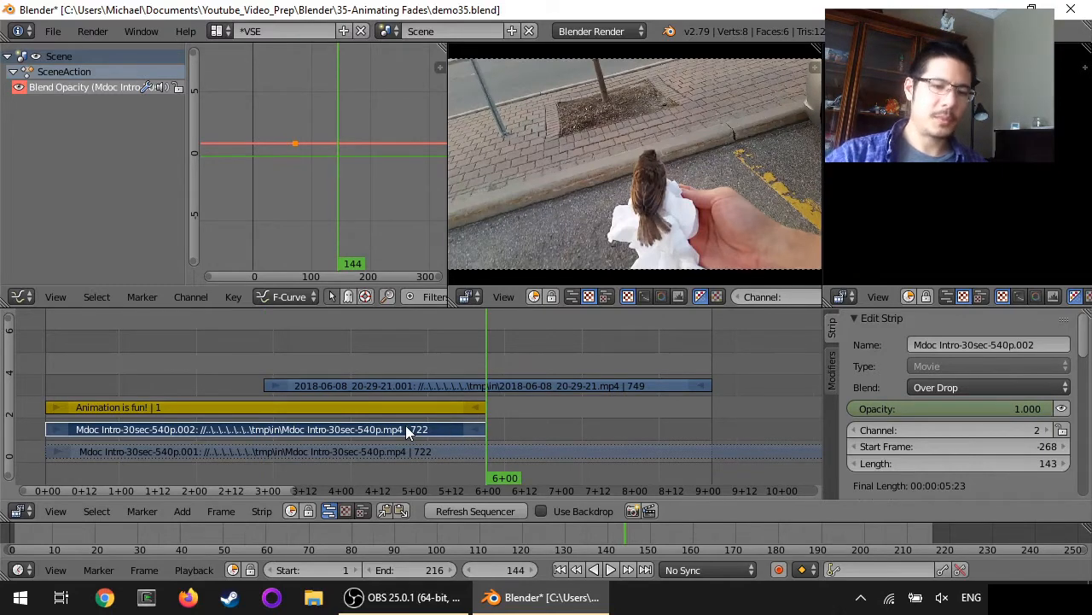
click(963, 409)
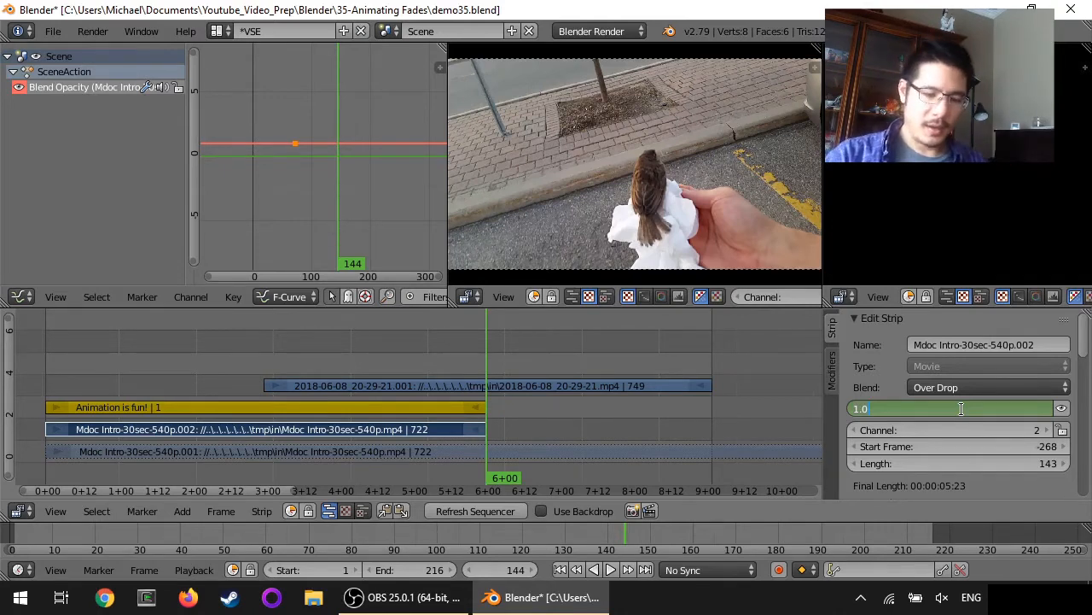
text(0)
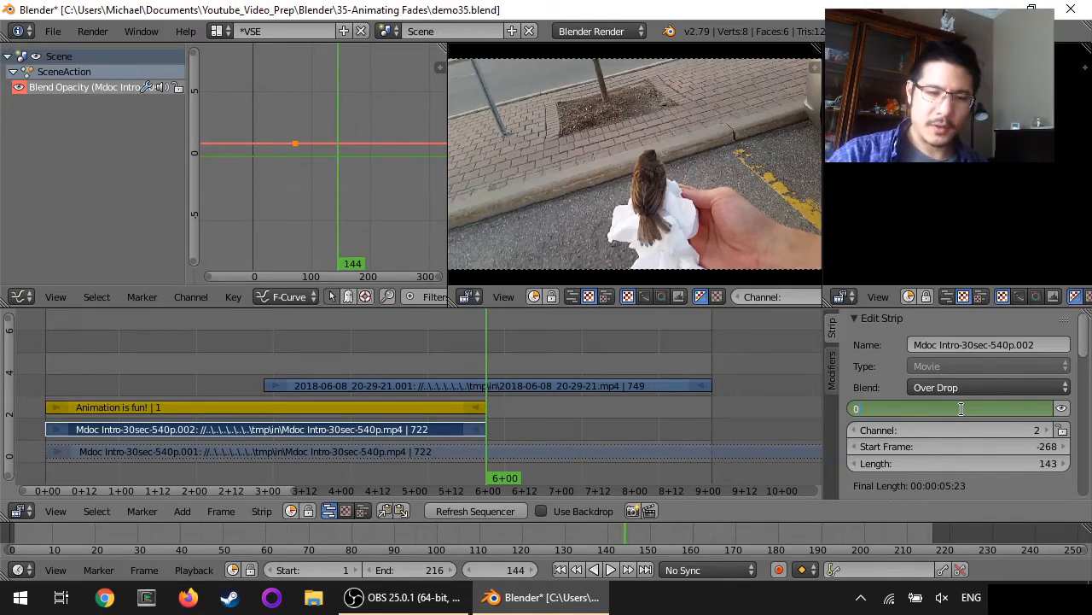
key(Return)
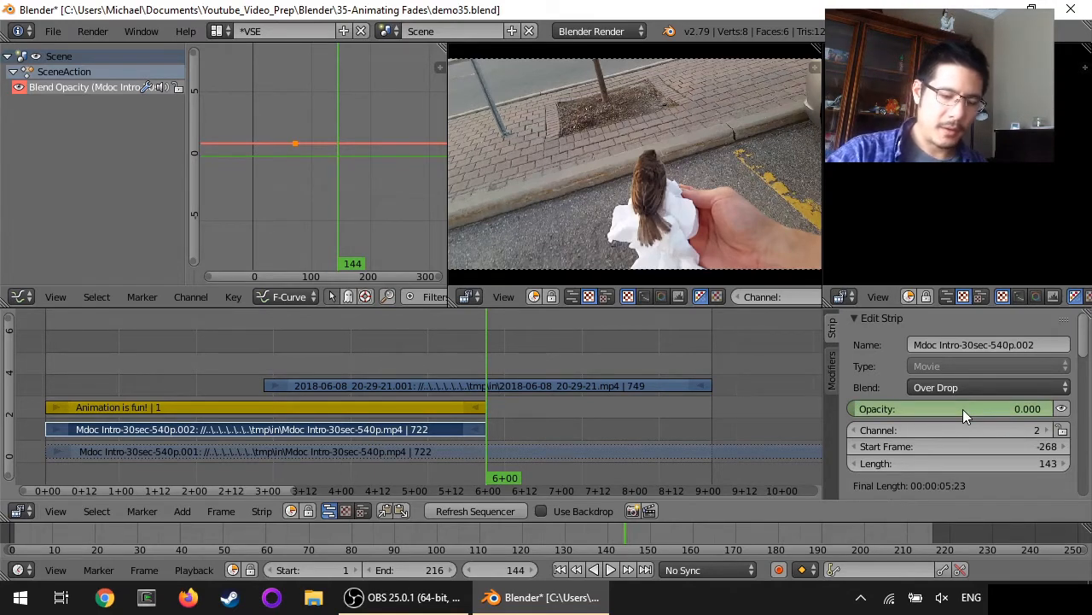
key(i)
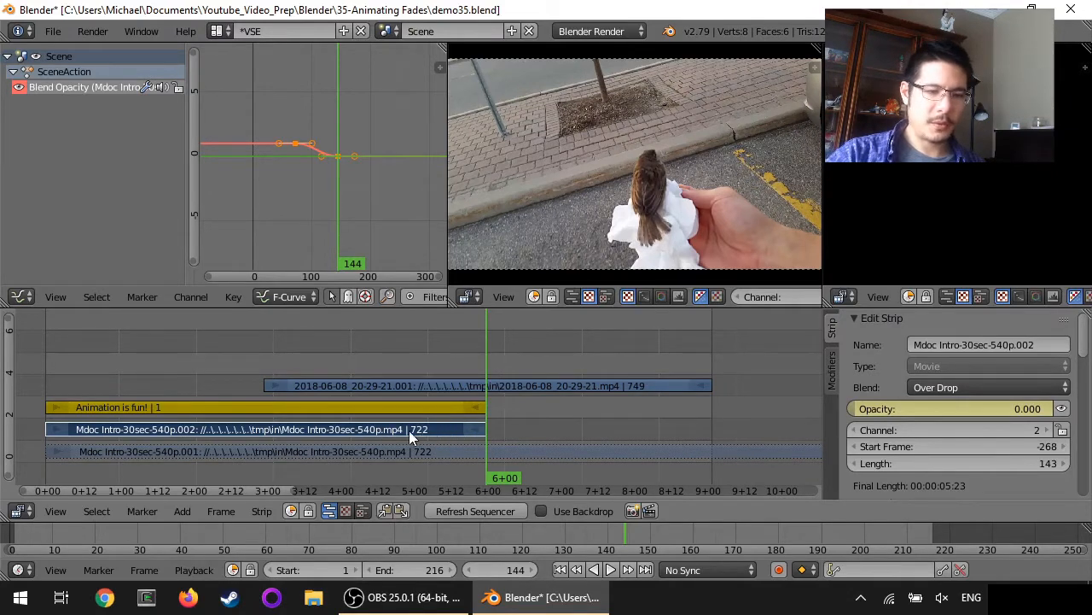
Play the fade backwards, then forwards from frame 133 to check it
key(shift+alt+a)
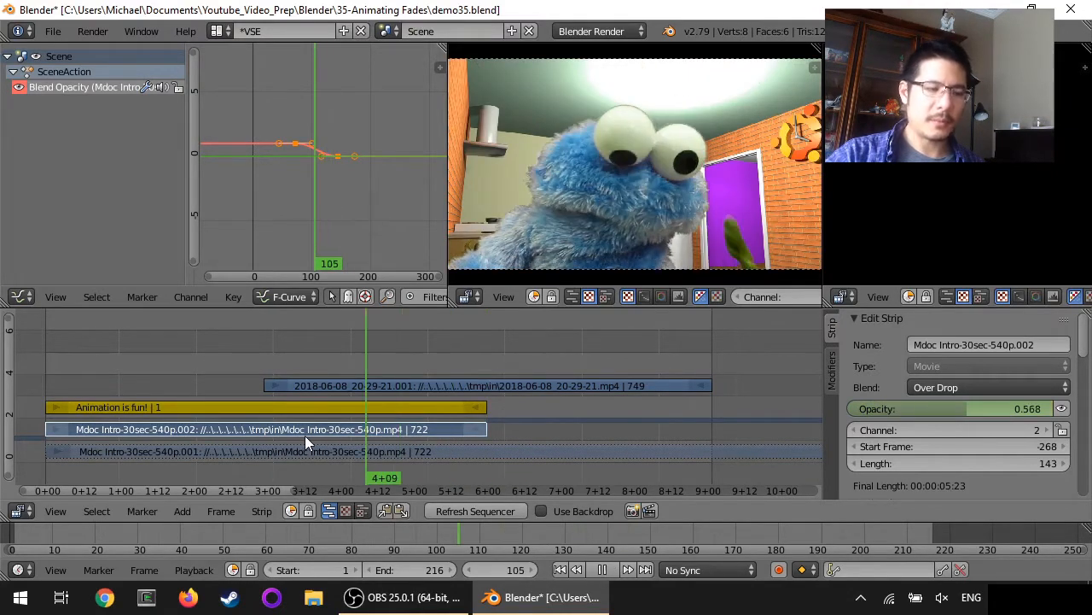
key(alt+a)
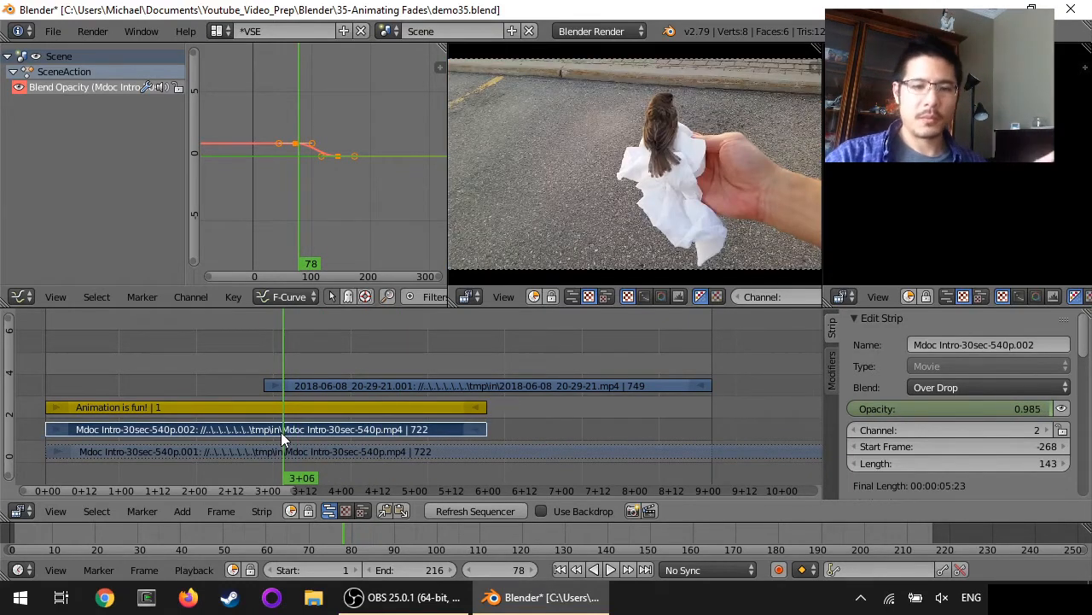
click(453, 429)
key(alt+a)
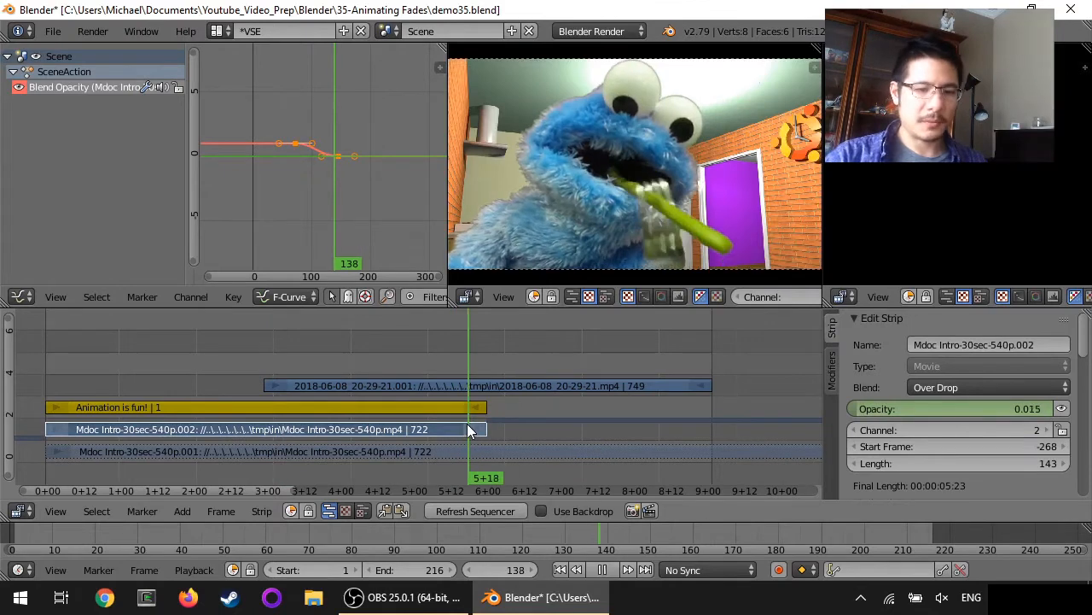
key(alt+a)
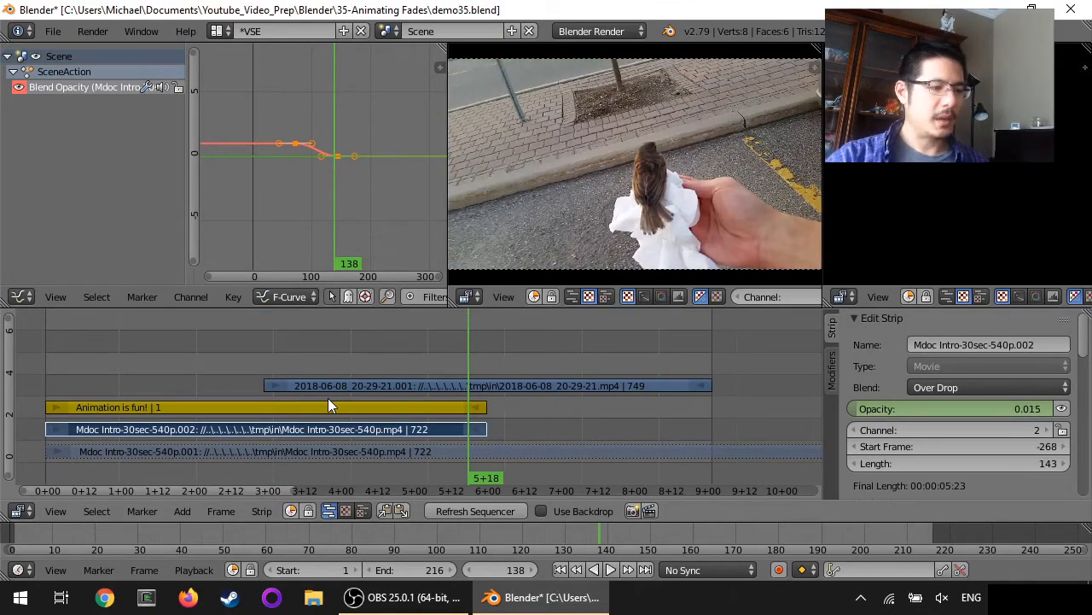
Keyframe the 2018-06-08_20-29-21.001 strip's opacity at 0 on frame 72
right_click(352, 382)
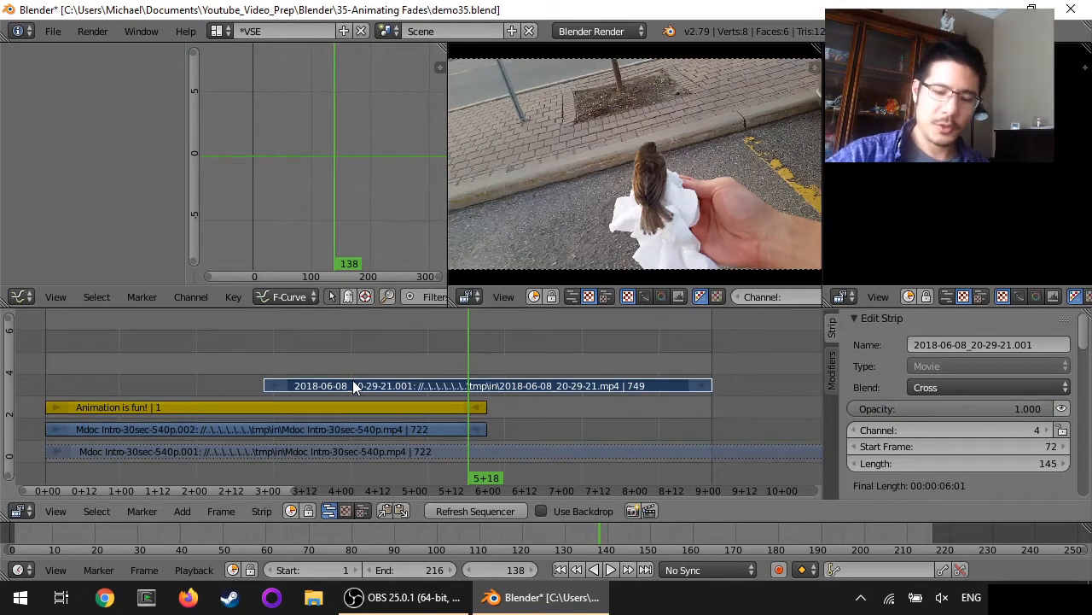
key(Page_Down)
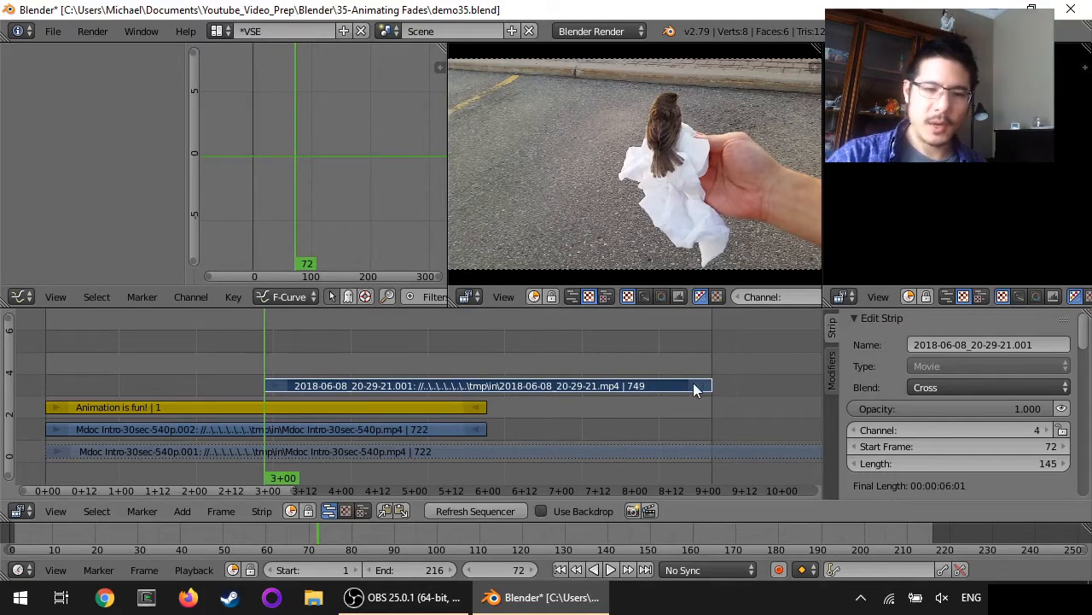
click(930, 409)
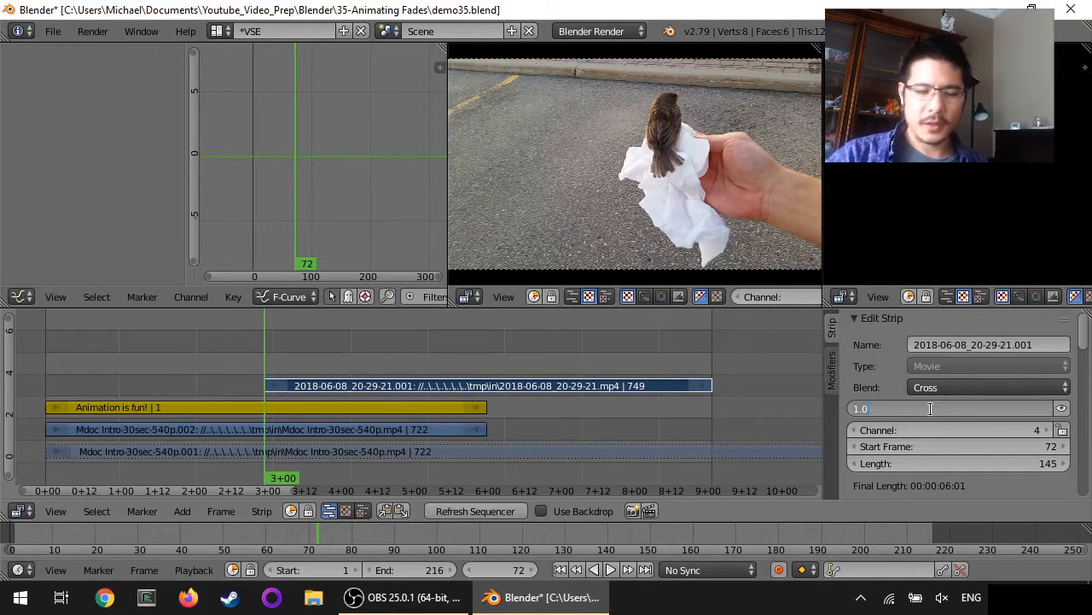
text(0)
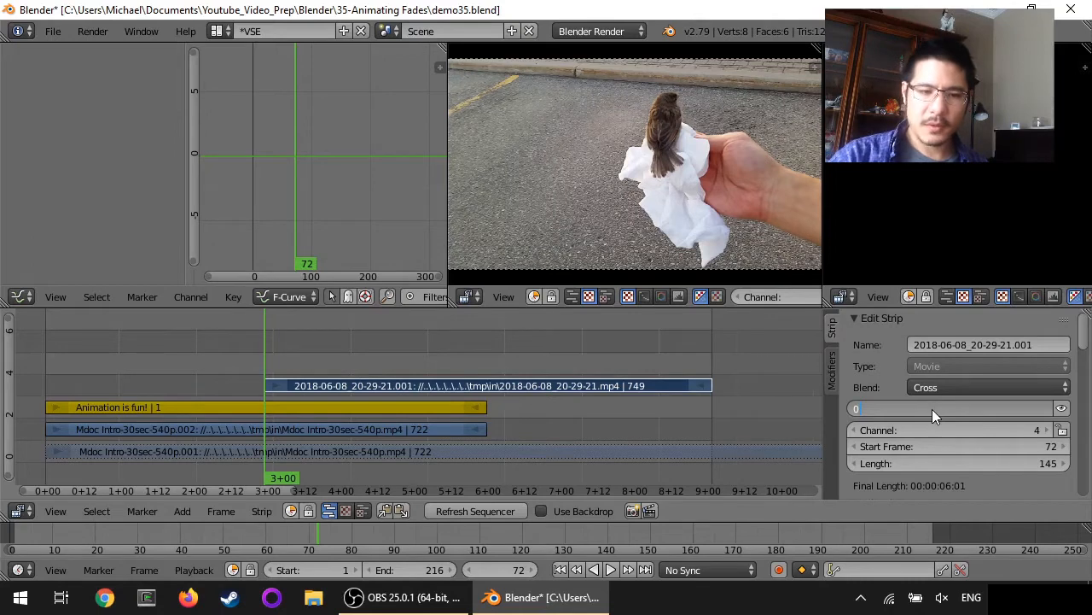
key(Return)
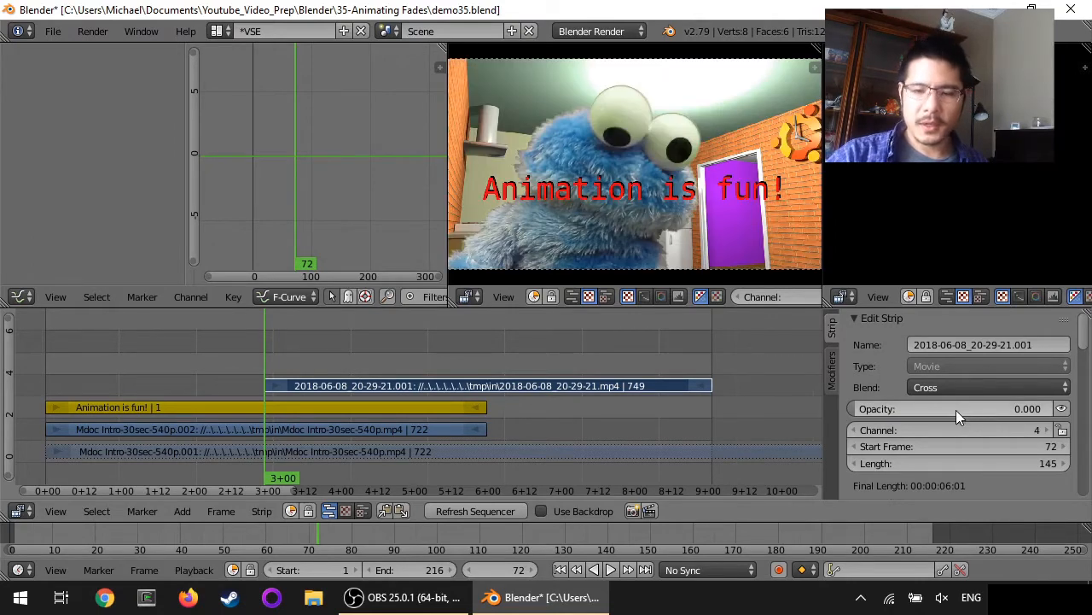
right_click(955, 410)
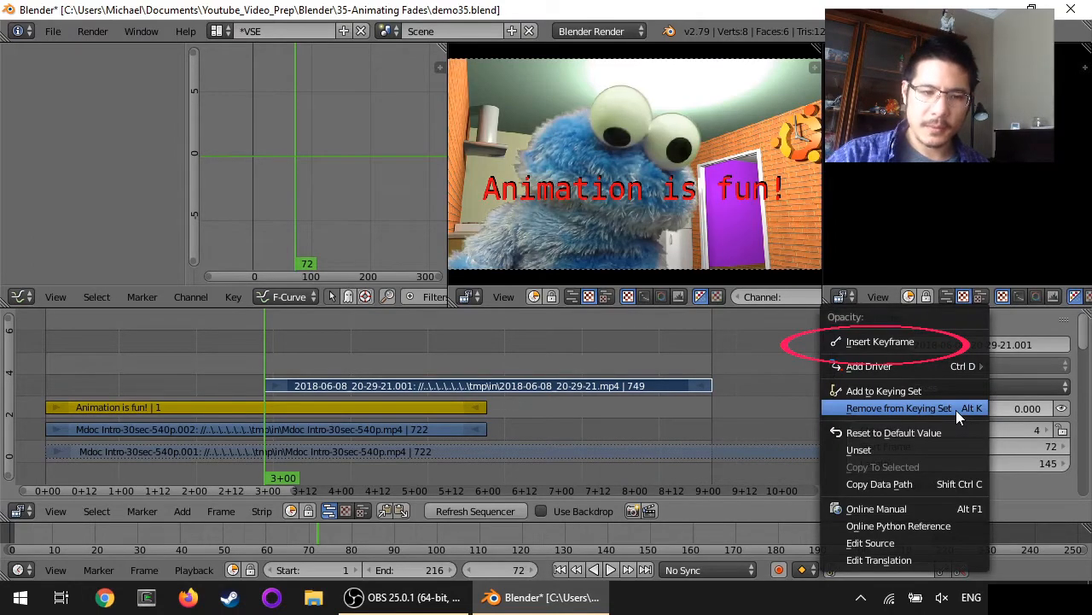
click(894, 339)
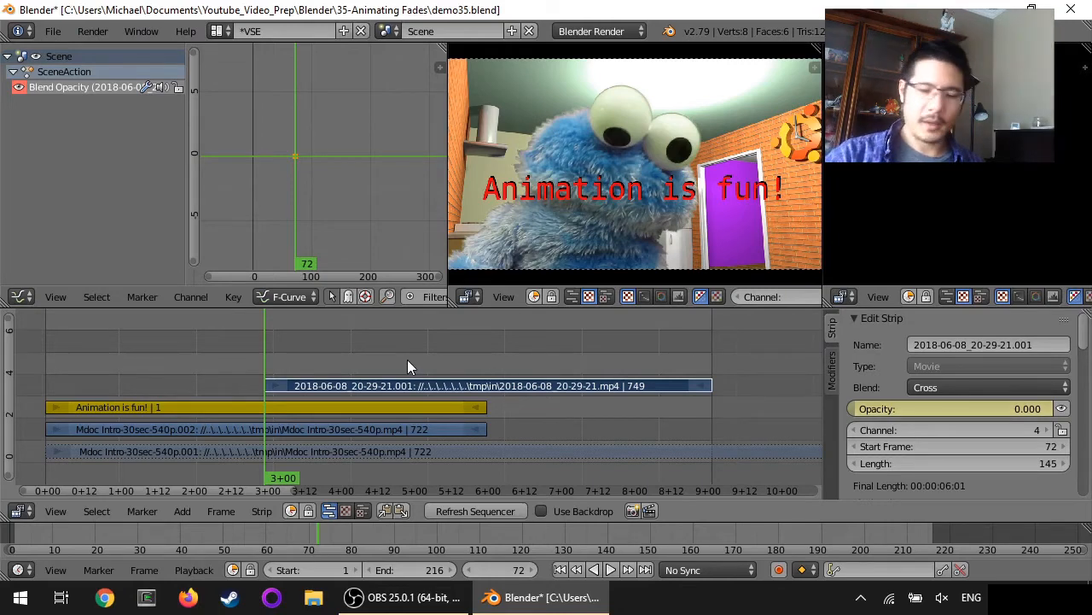
Keyframe the 2018-06-08 strip's opacity at 1 on frame 144
key(Page_Up)
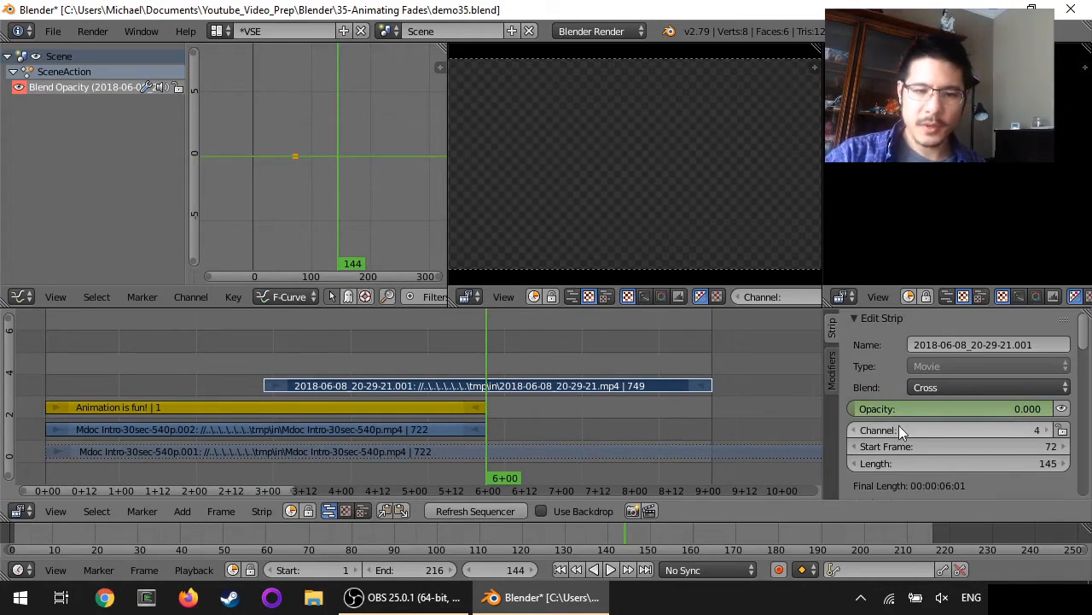
click(926, 408)
text(1)
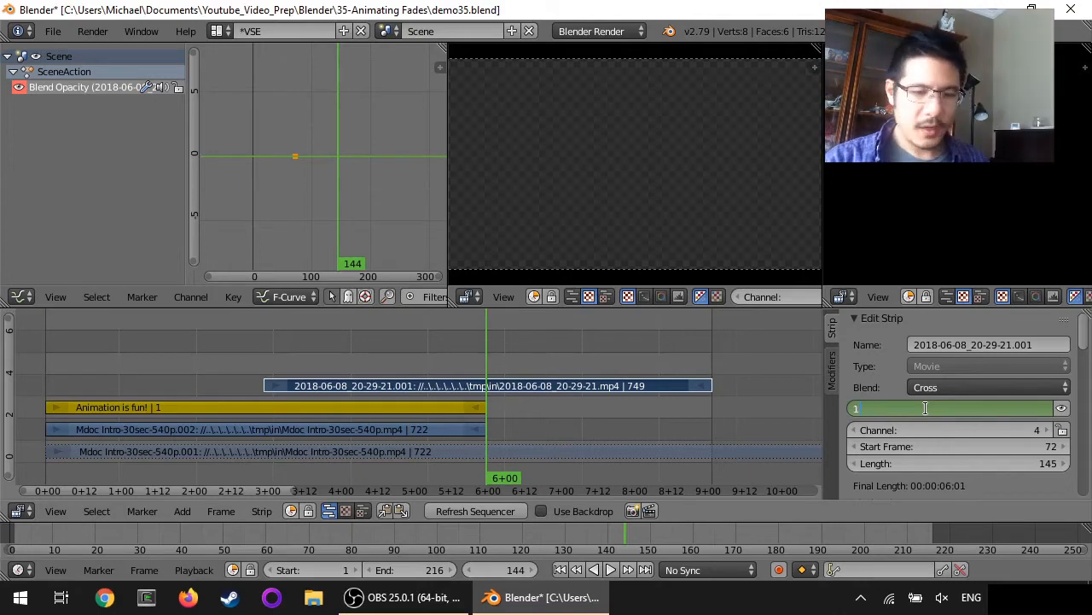
key(Return)
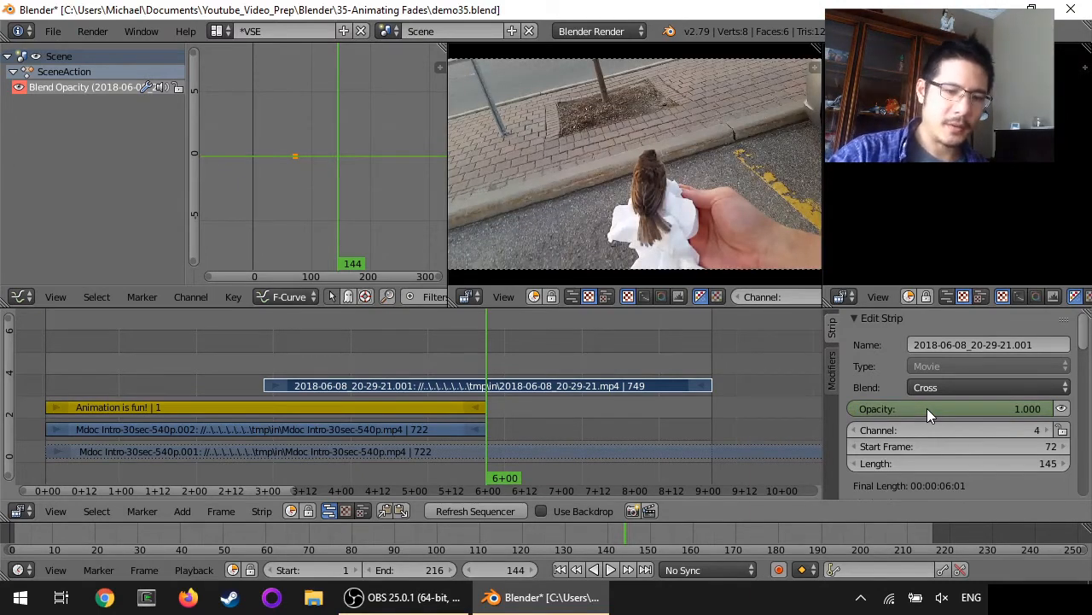
key(i)
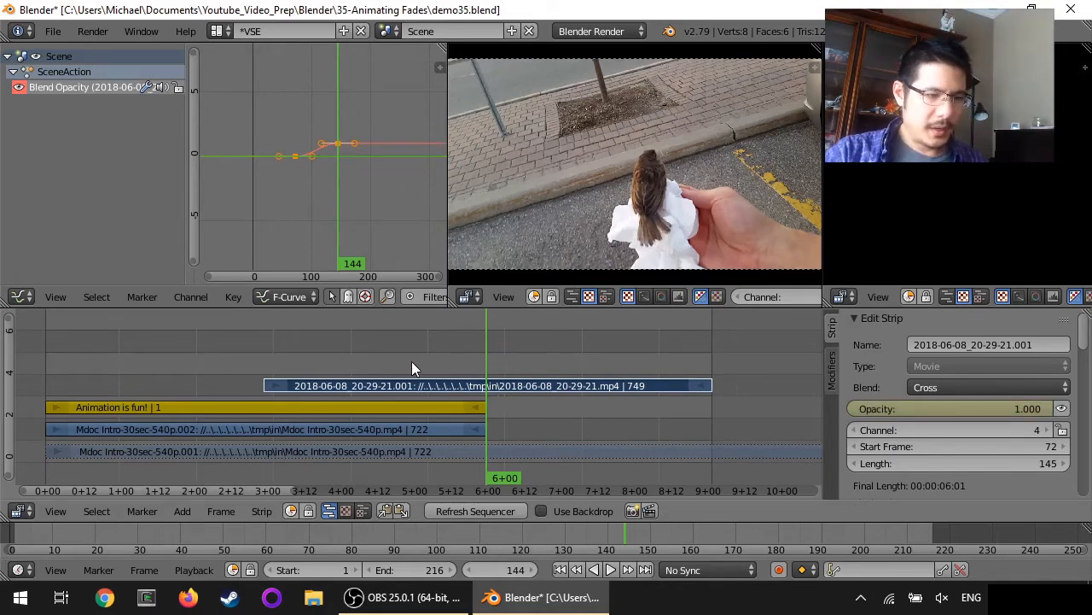
key(shift+alt+a)
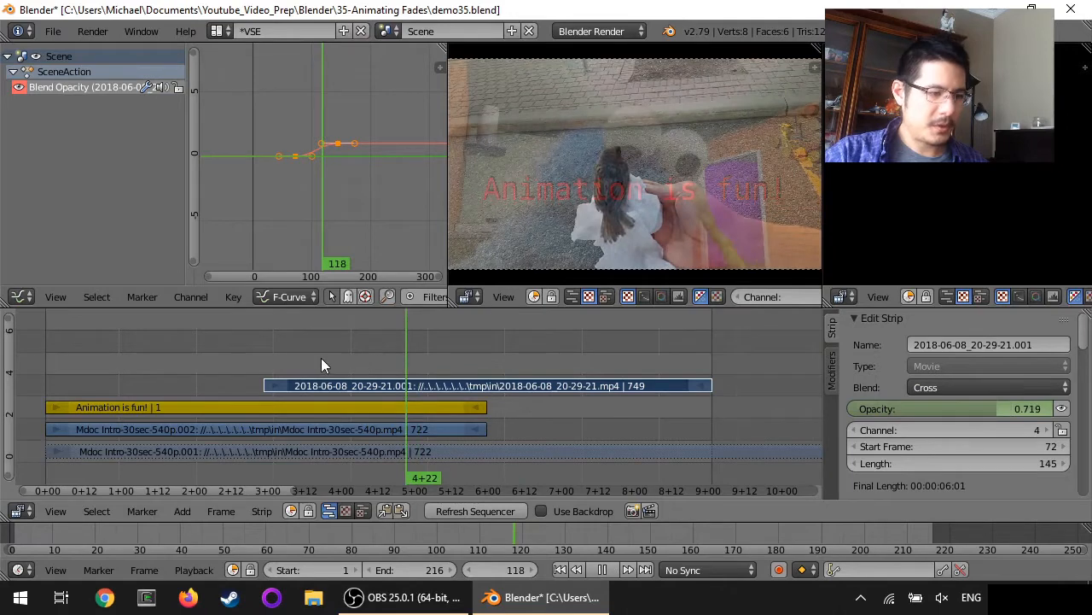
key(alt+a)
click(242, 354)
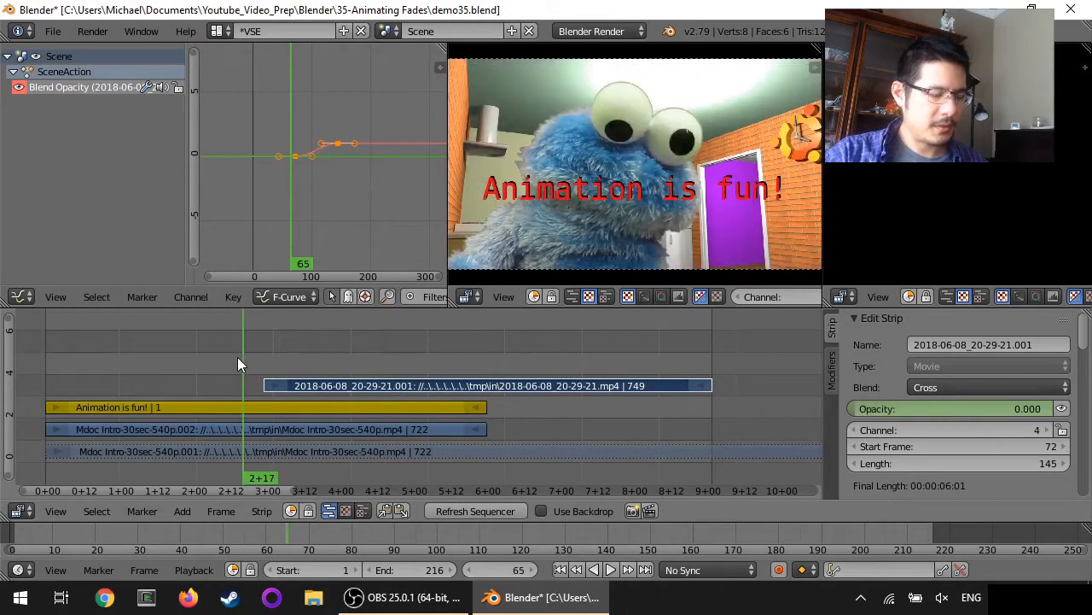
click(610, 570)
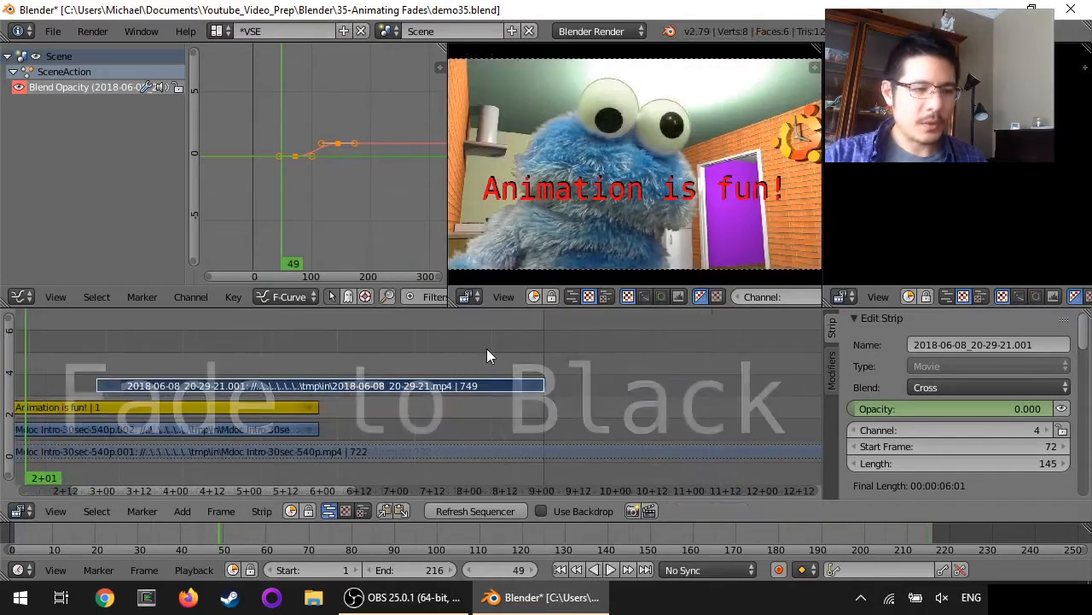
Add a black Color strip and place it on channel 5 starting at frame 204
click(486, 347)
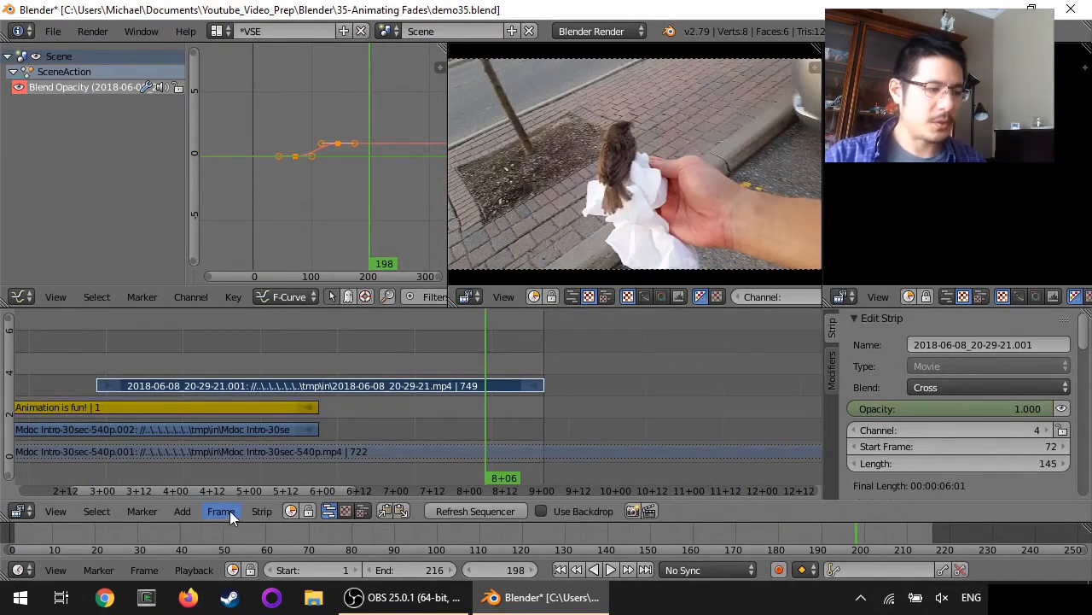
click(180, 510)
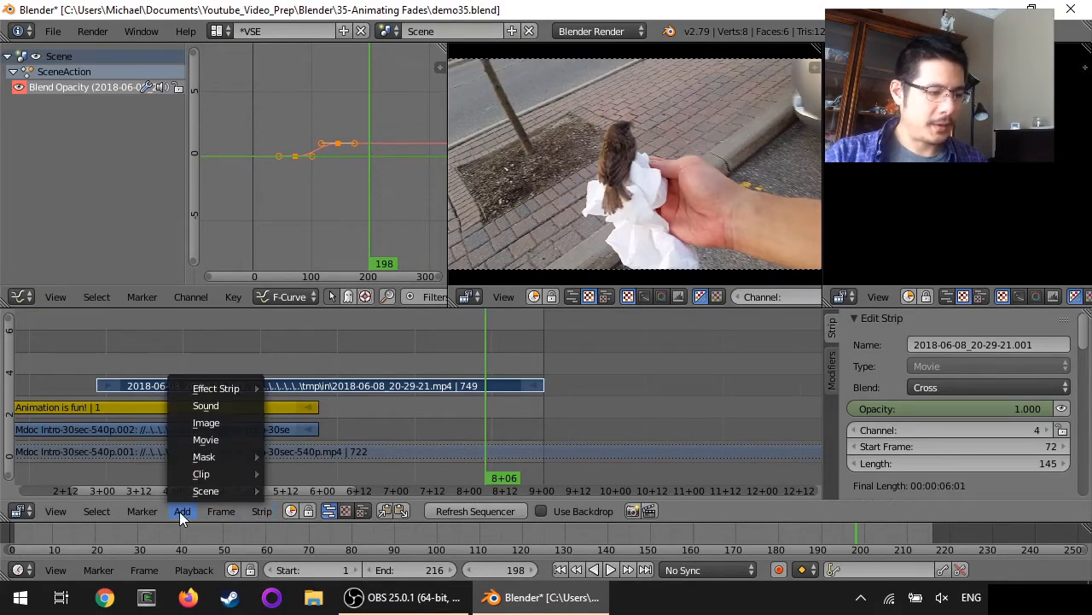
mouse_move(225, 391)
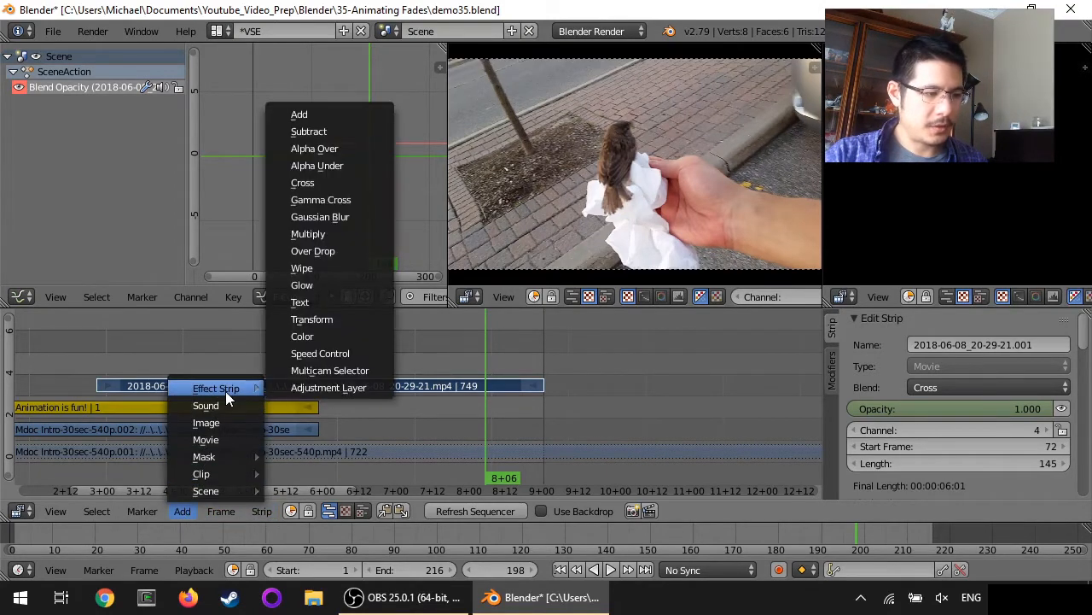
click(334, 338)
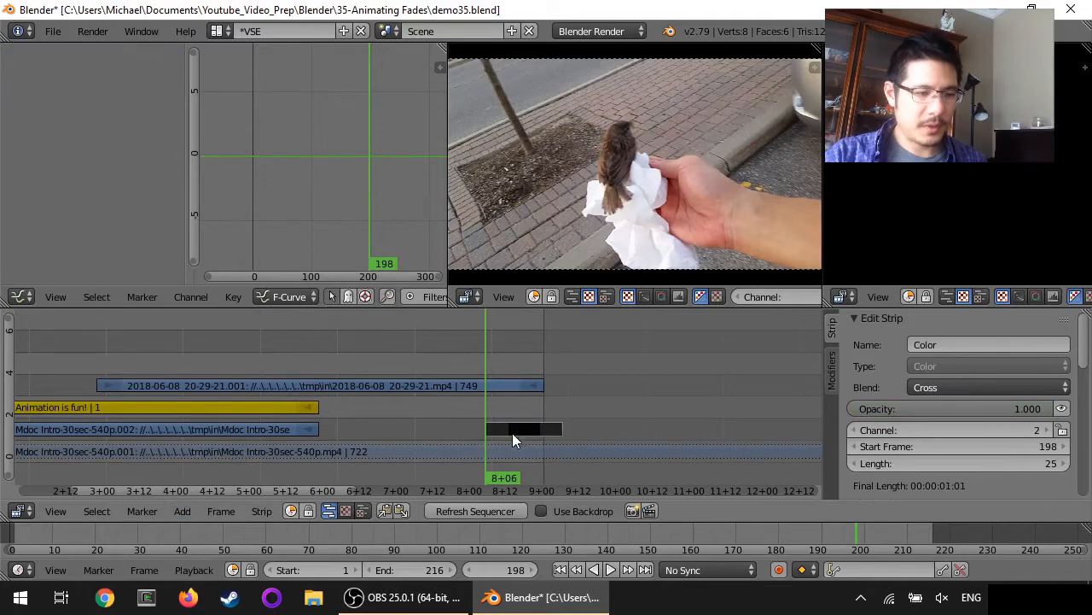
key(g)
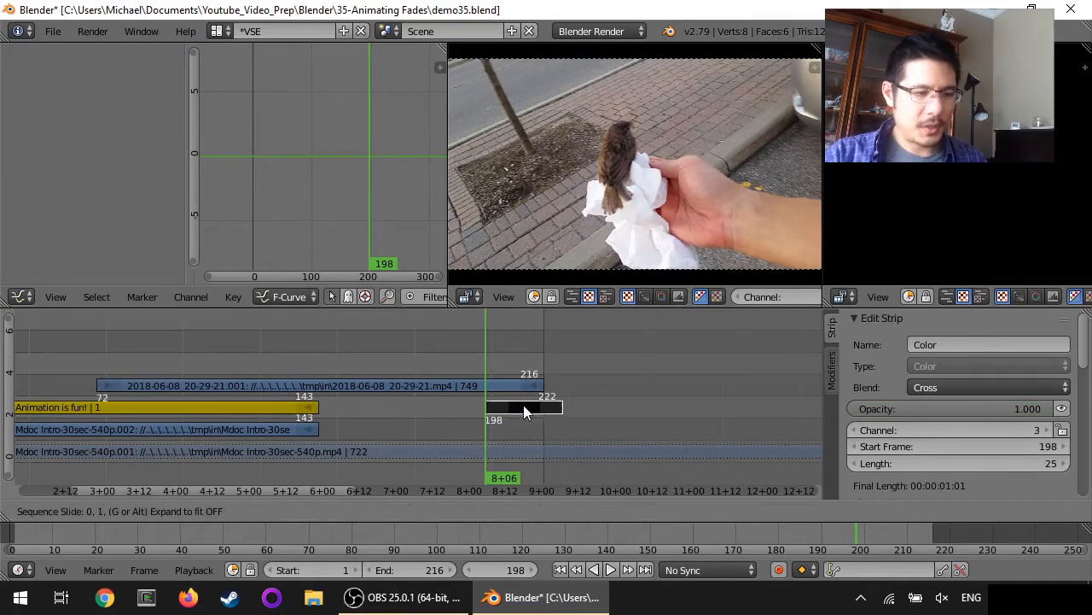
click(541, 361)
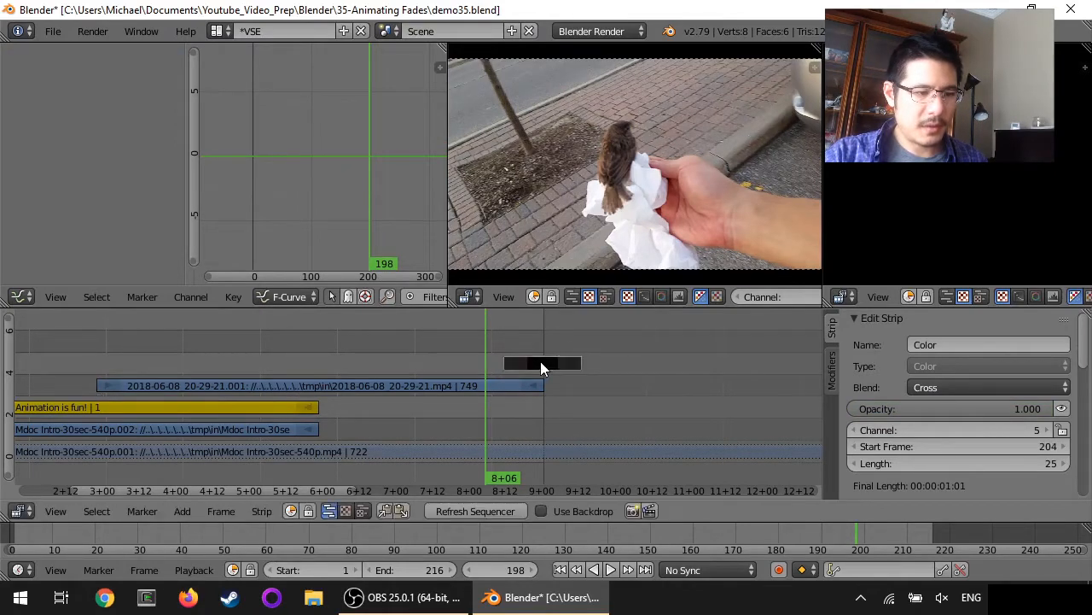
Preview the ending, then select the bird strip and the black Color strip
key(alt+a)
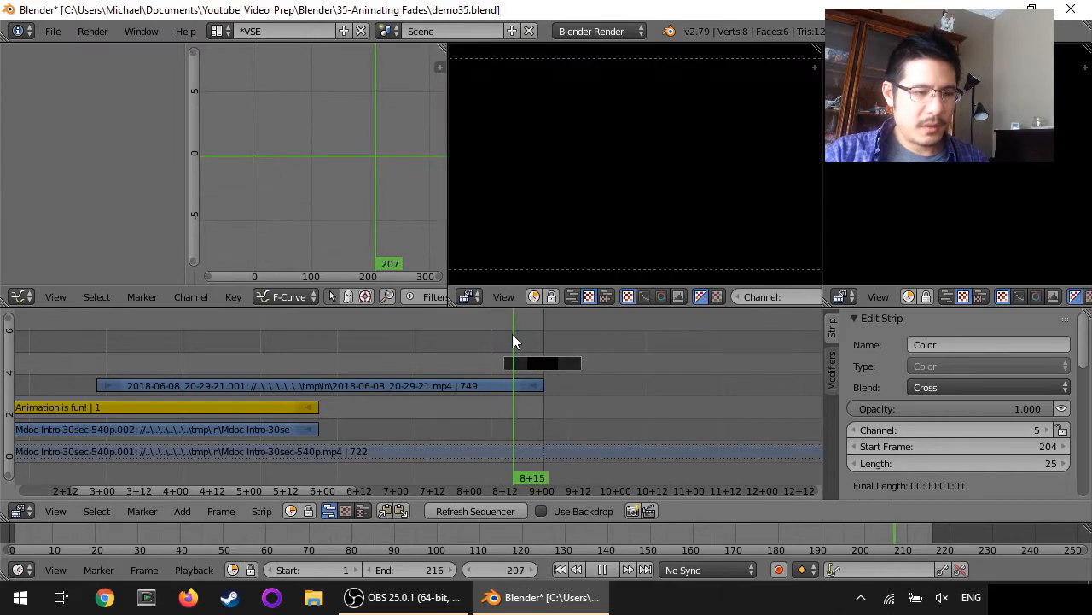
click(498, 331)
key(alt+a)
right_click(471, 382)
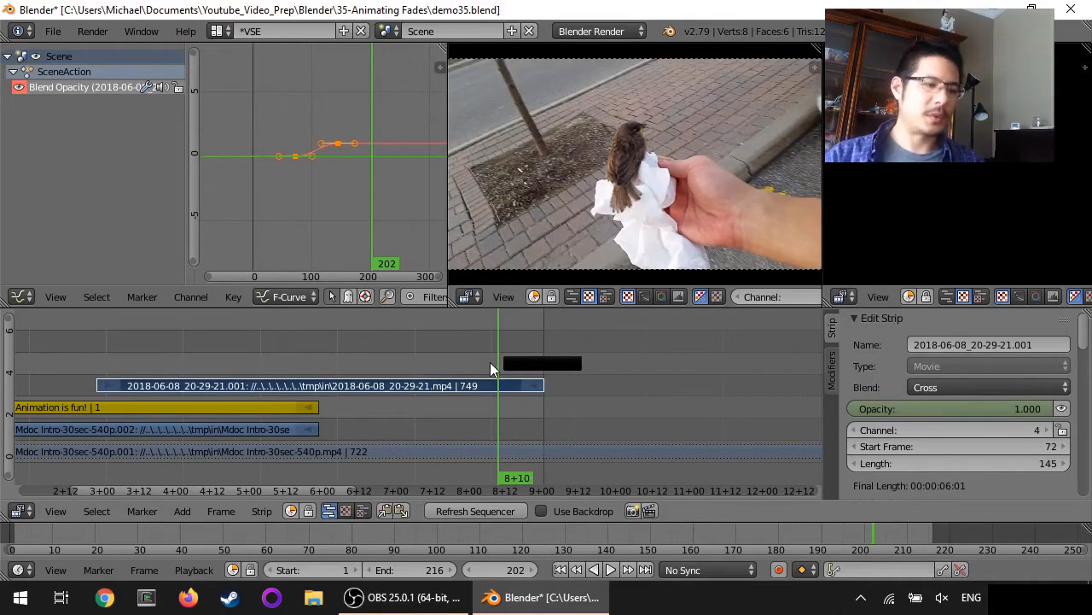
right_click(546, 362)
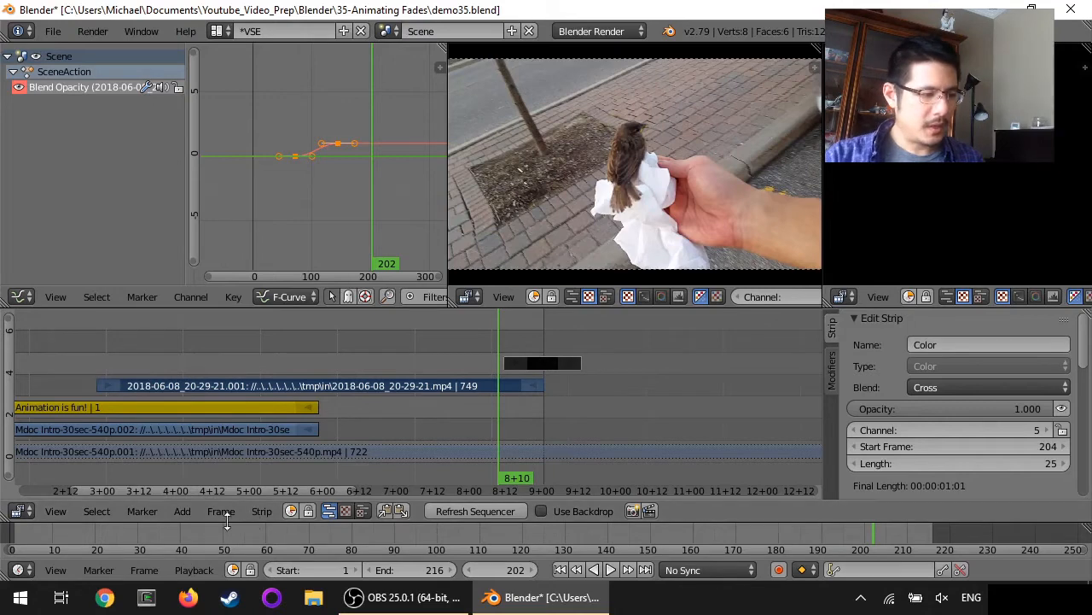
click(182, 511)
mouse_move(224, 386)
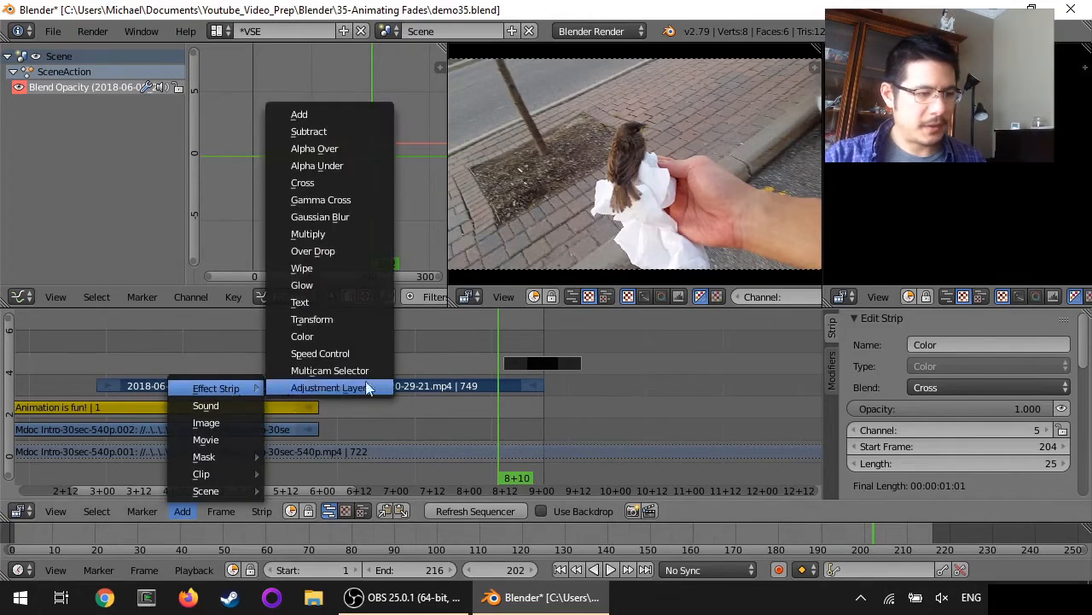
click(355, 200)
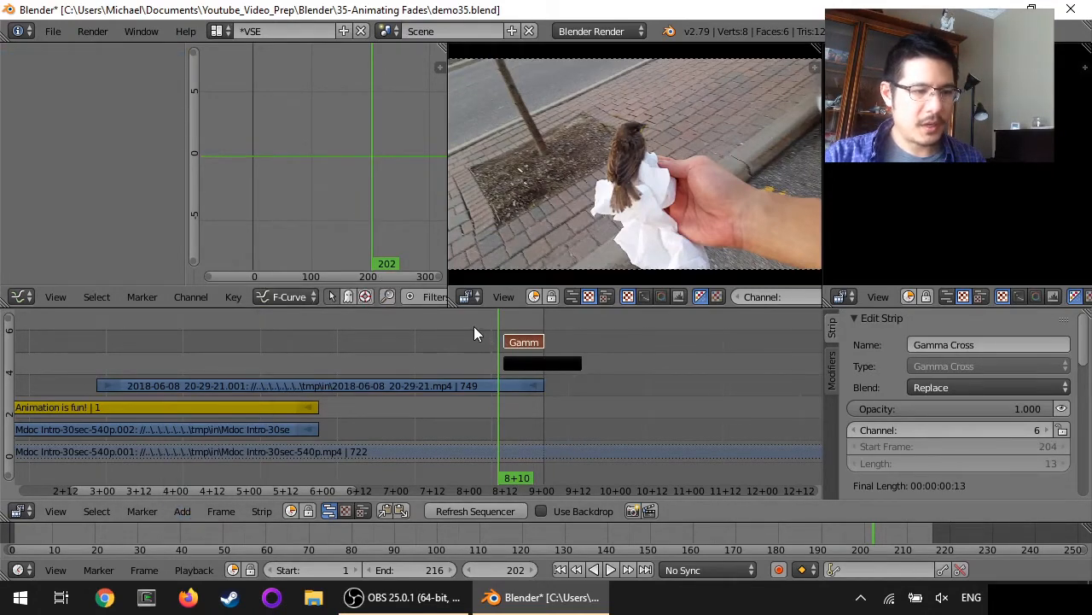
key(alt+a)
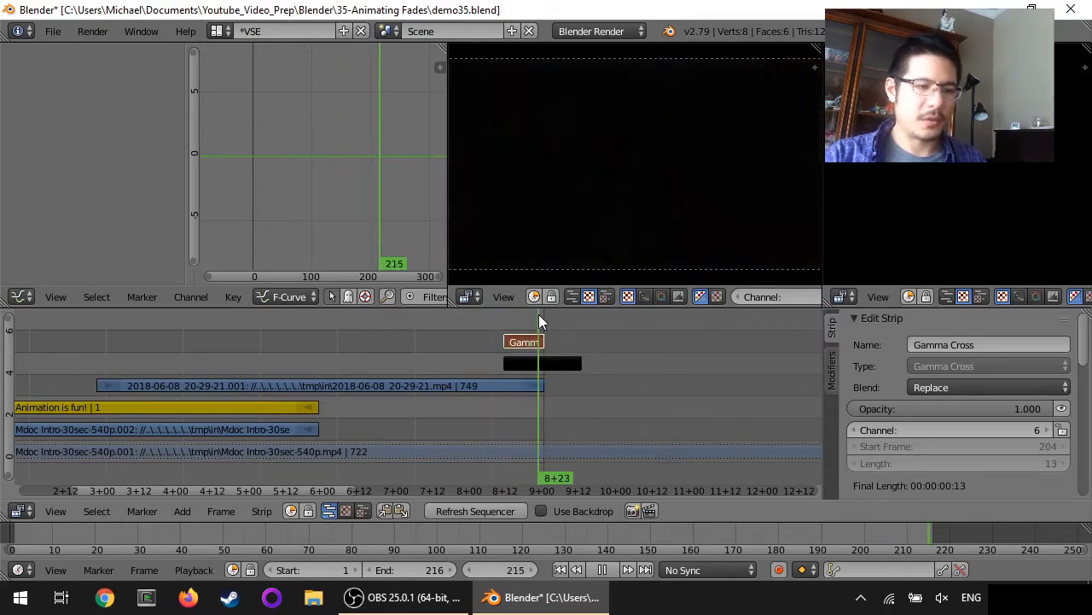
key(alt+a)
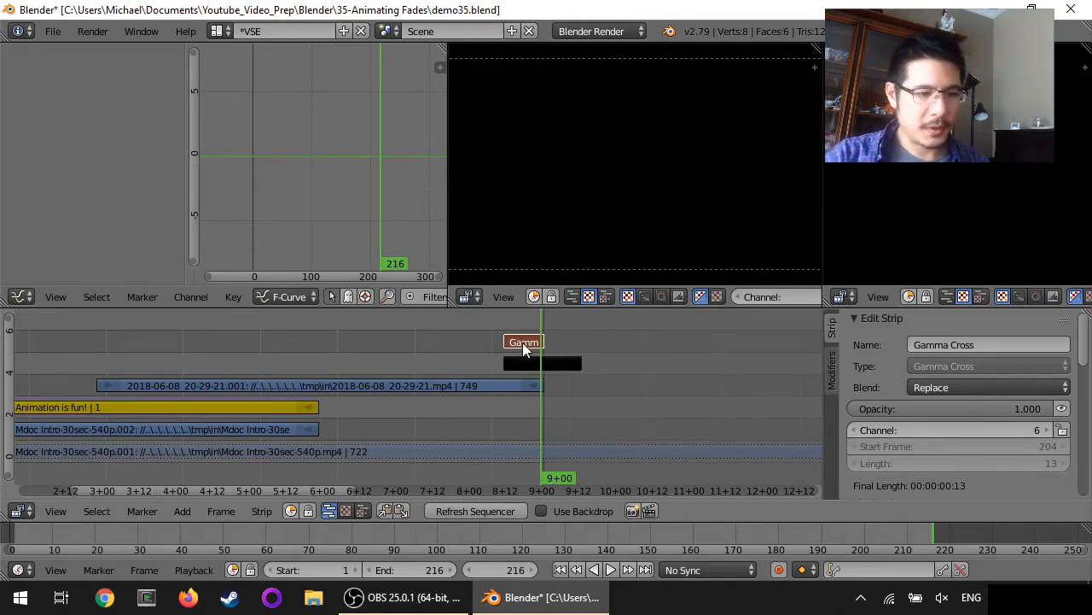
key(x)
click(518, 343)
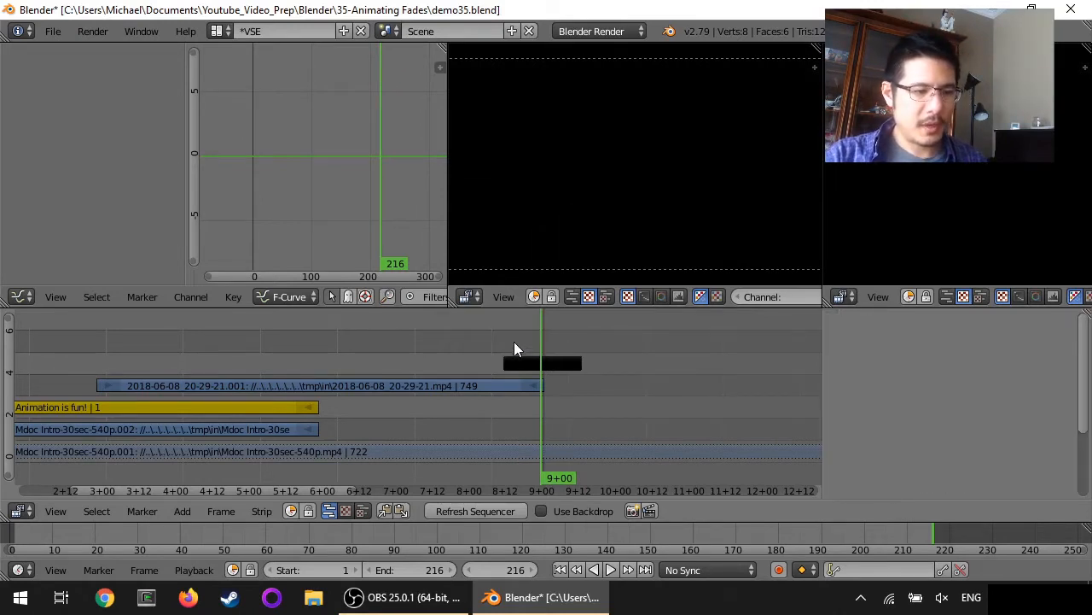
Keyframe the Color strip's opacity at 0 on frame 204
key(Page_Down)
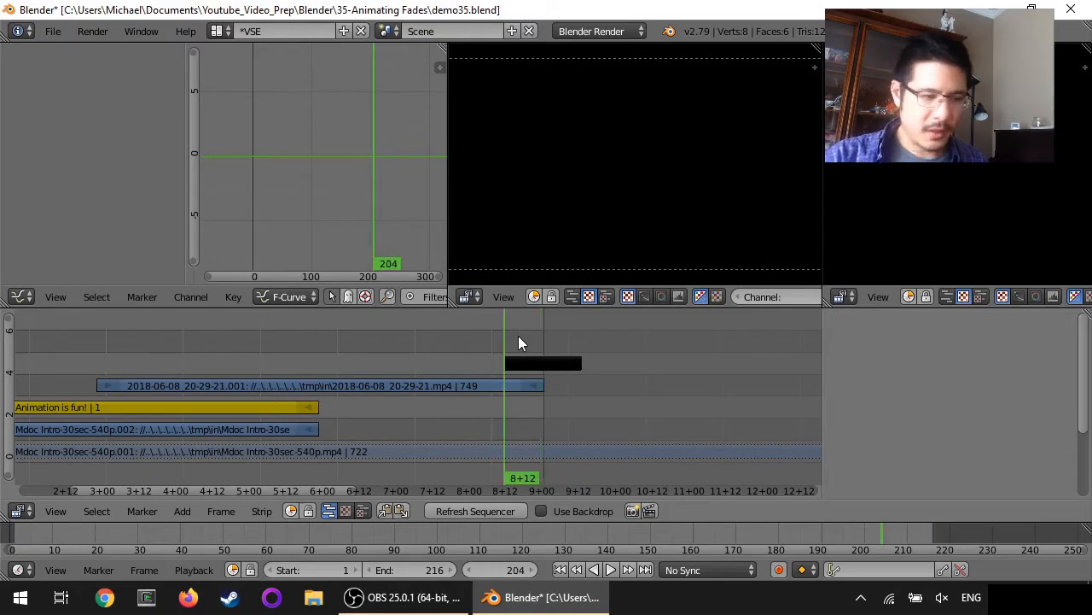
right_click(530, 365)
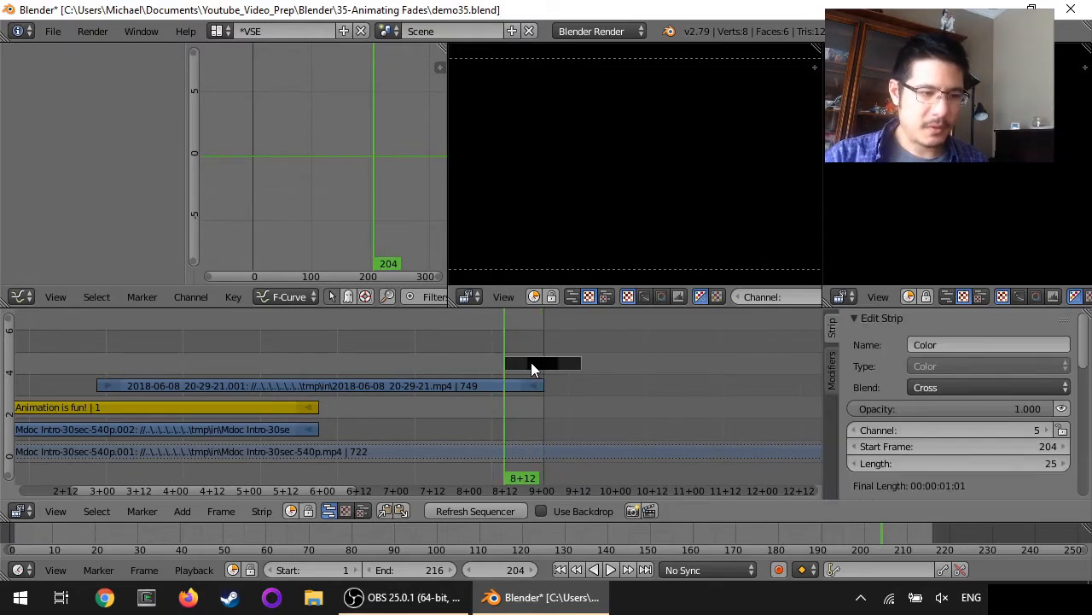
click(944, 407)
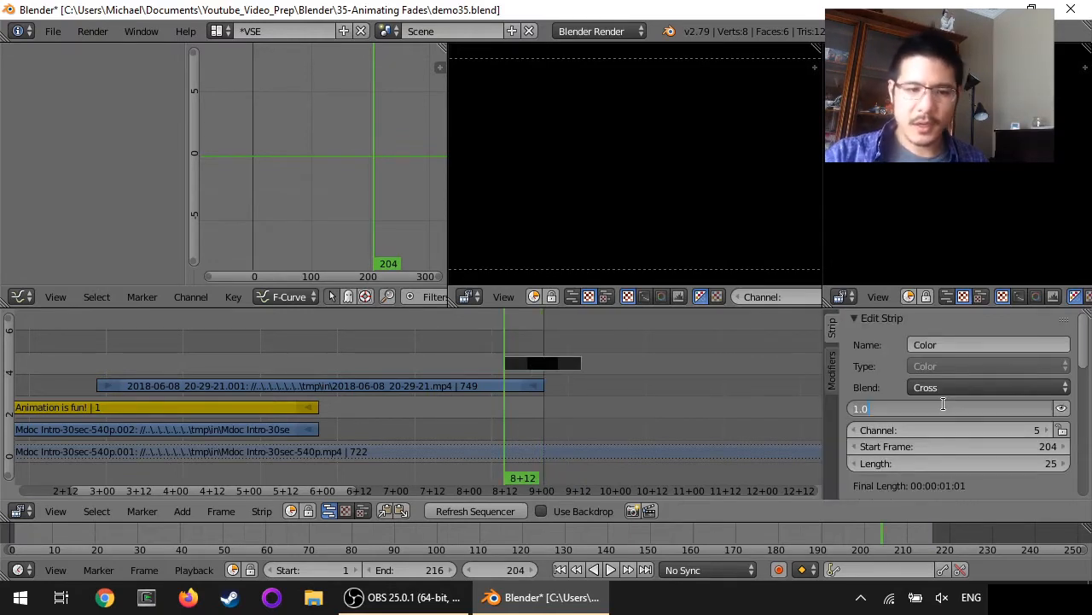
text(0)
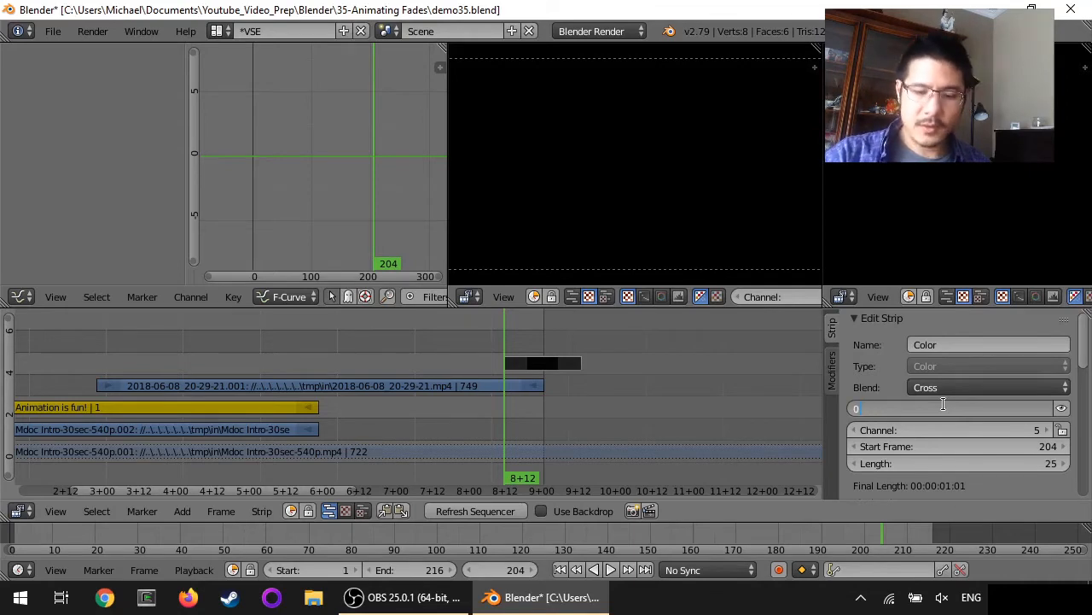
key(Return)
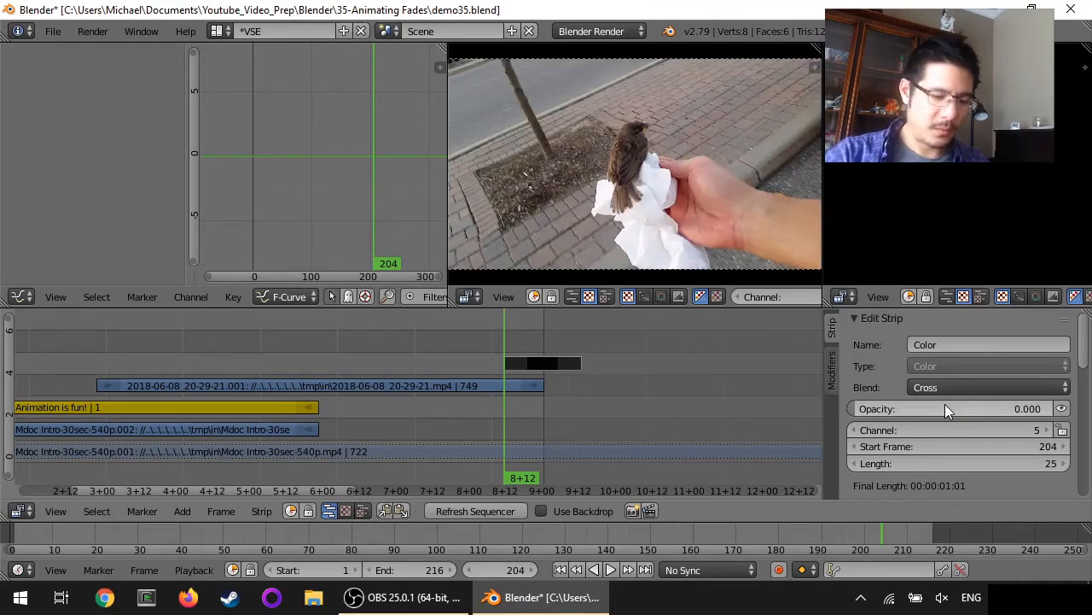
key(i)
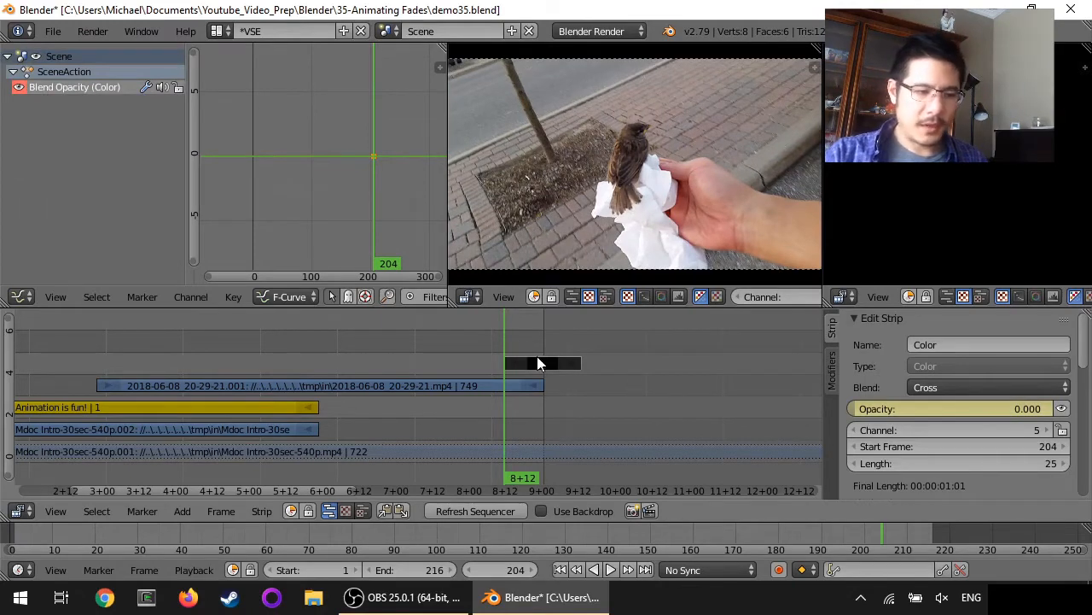
Keyframe the Color strip's opacity at 1 on frame 216 and play the ending backwards
click(646, 569)
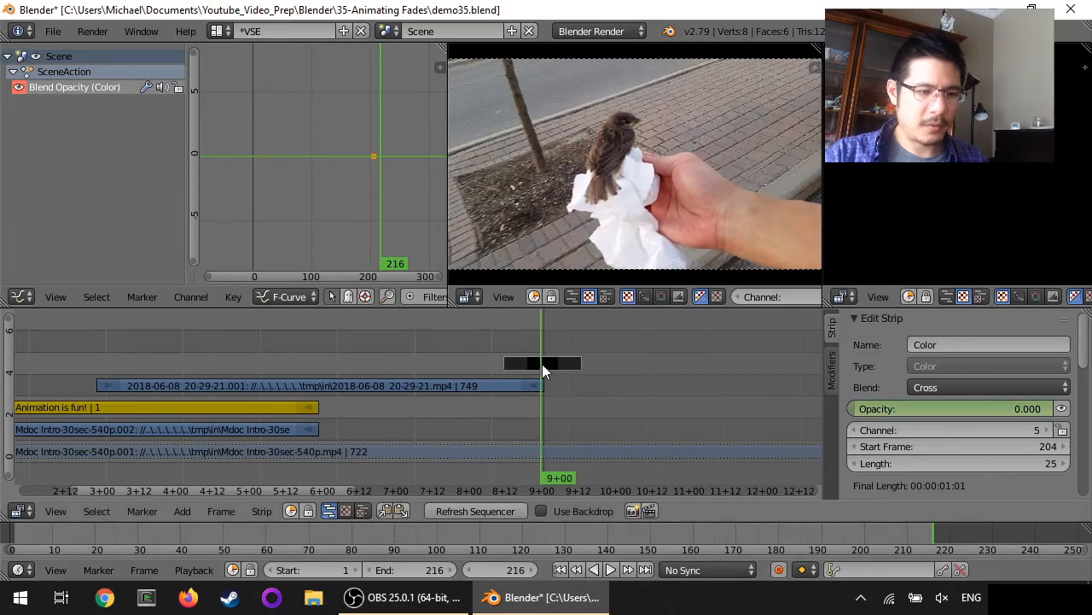
click(975, 408)
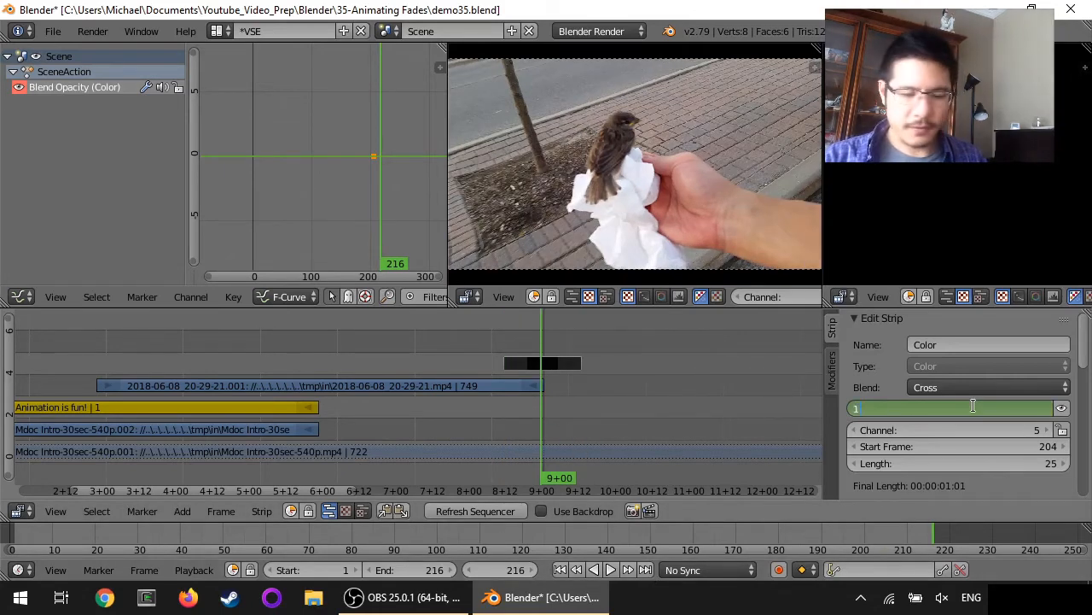
text(1)
key(Return)
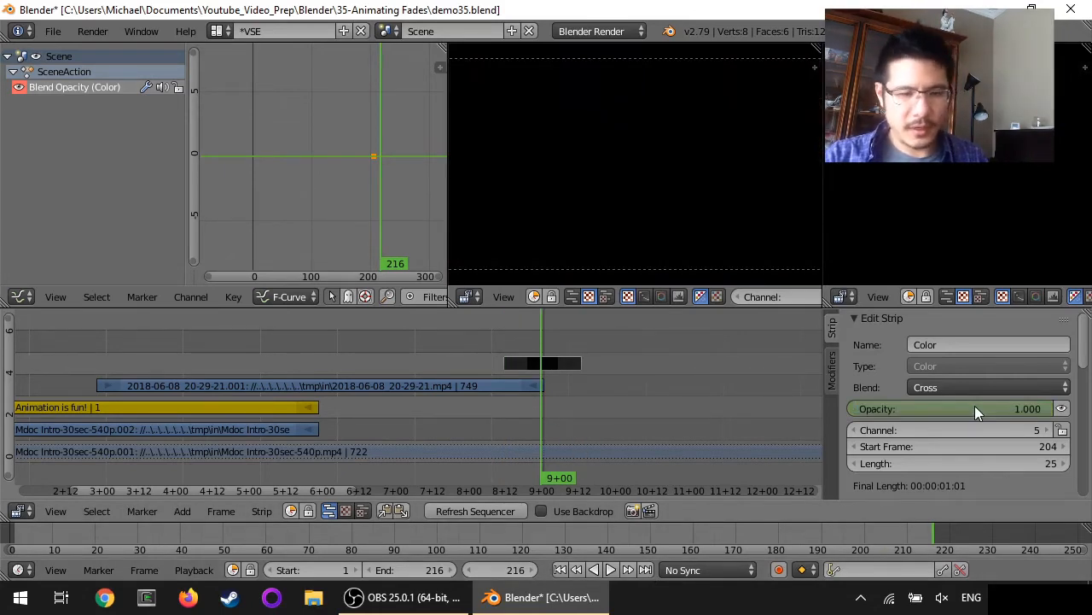
key(i)
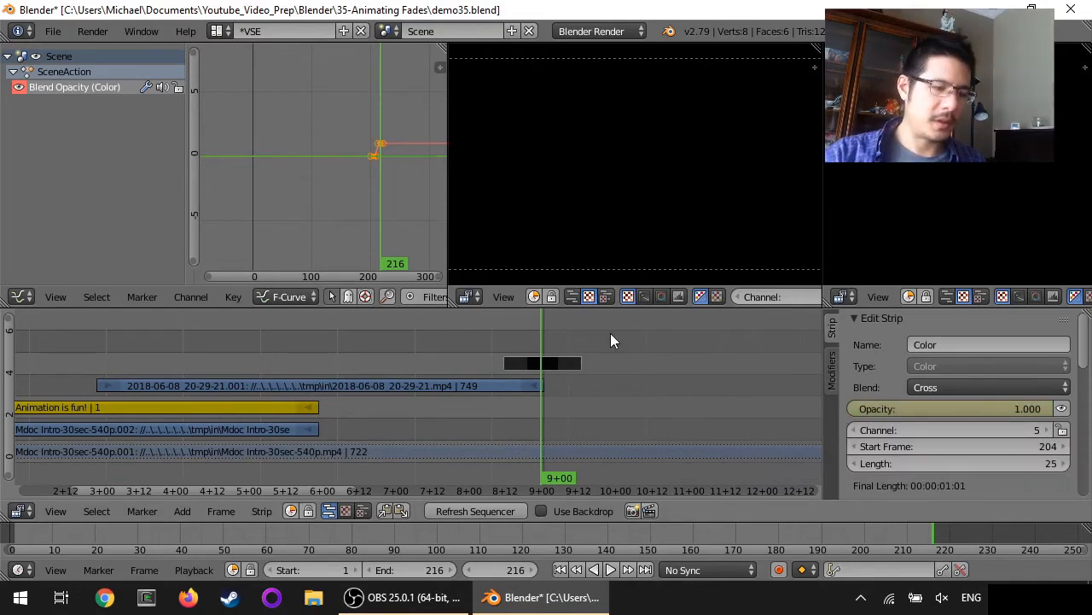
key(shift+alt+a)
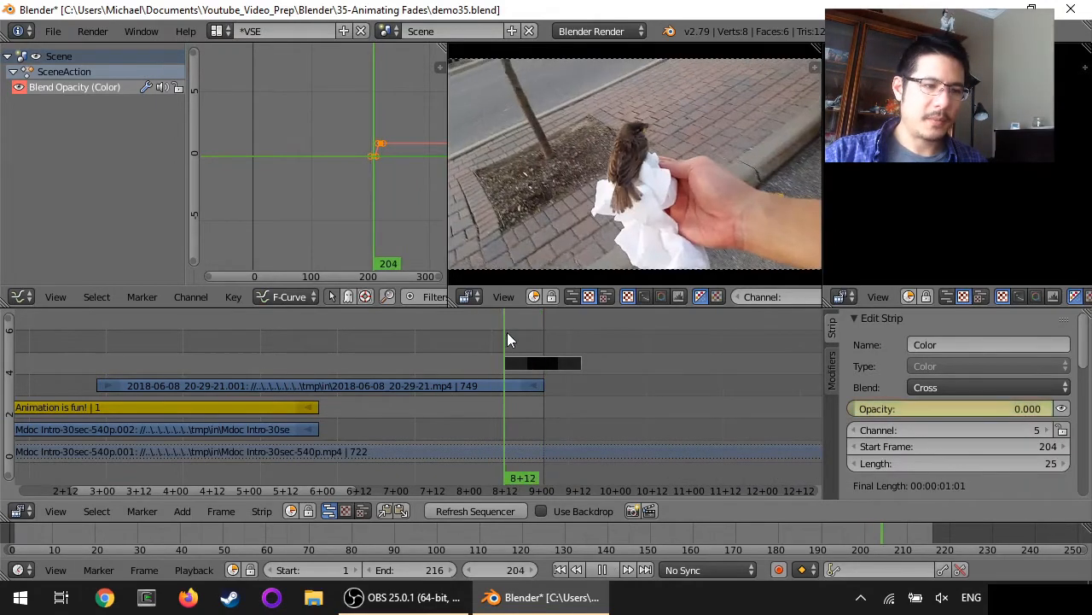
drag(518, 333, 491, 306)
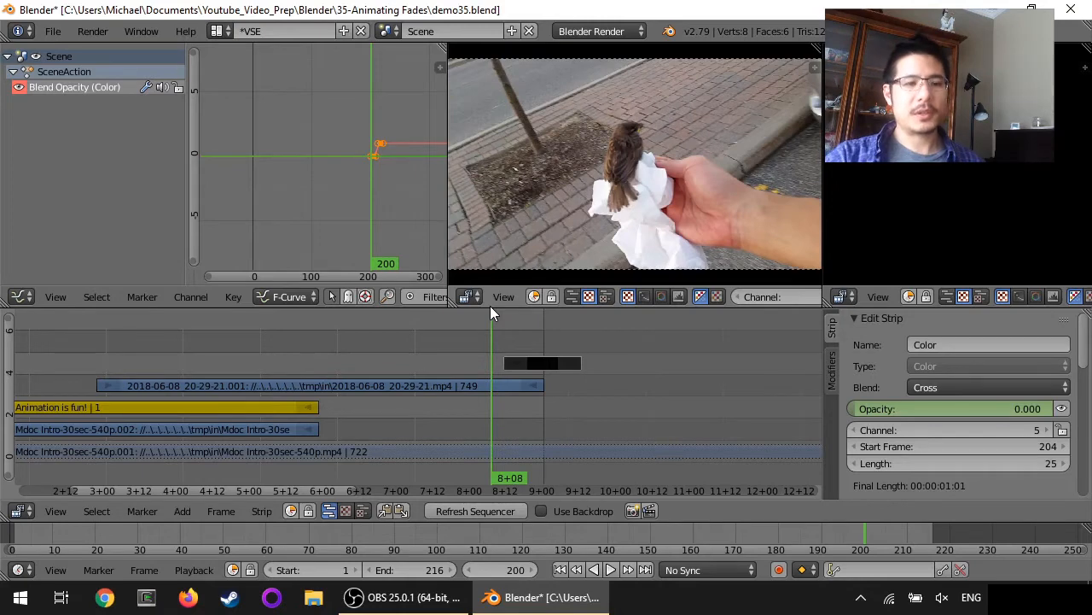
right_click(468, 385)
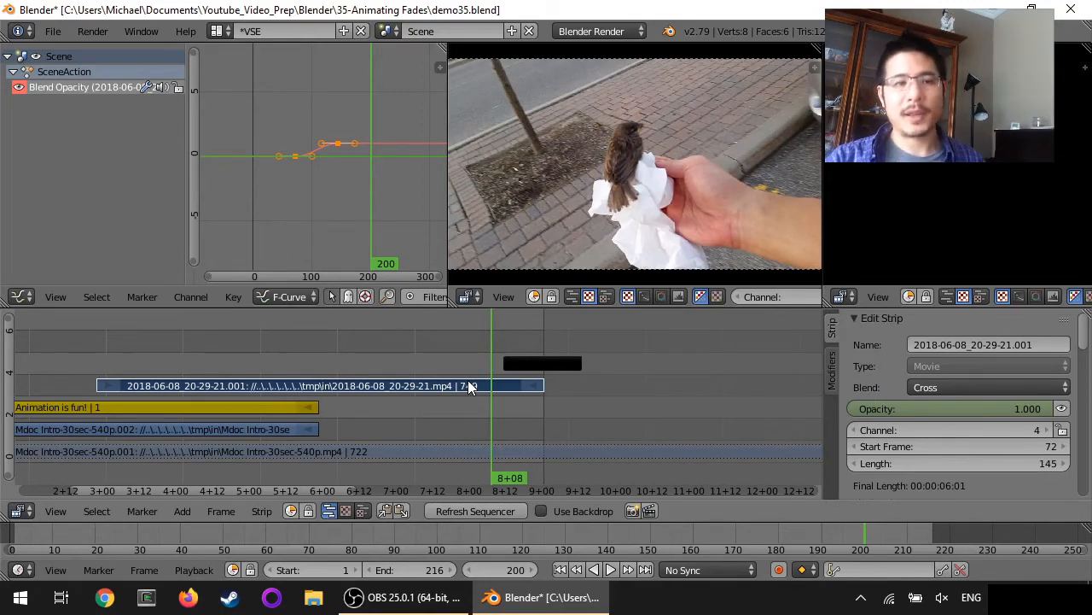
Delete the black Color strip
right_click(538, 364)
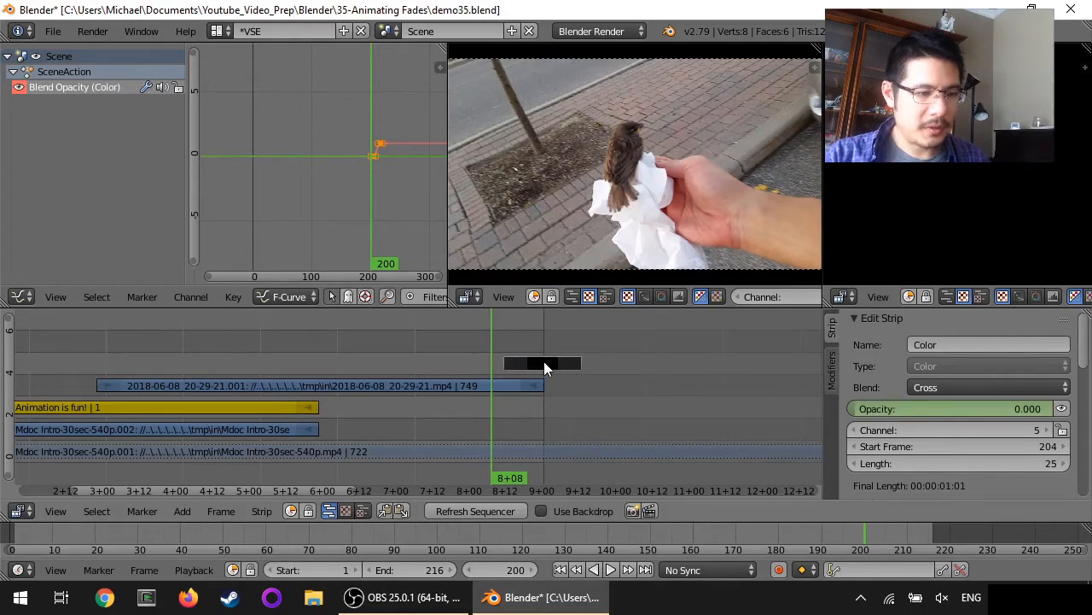
key(x)
click(520, 359)
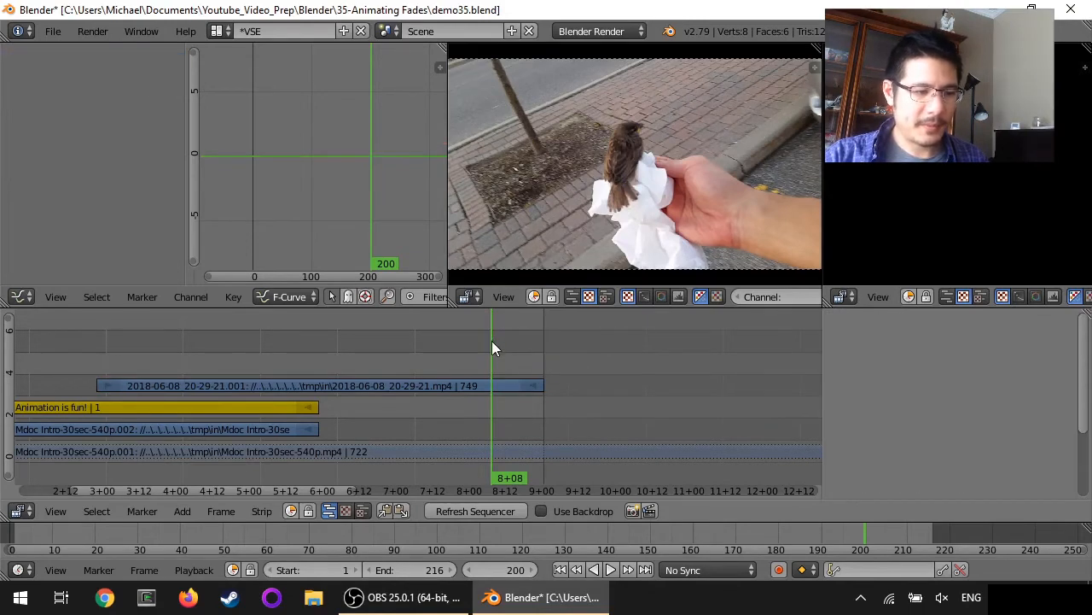
Keyframe the bird movie strip's opacity at 1.000 on frame 195
key(alt+shift+a)
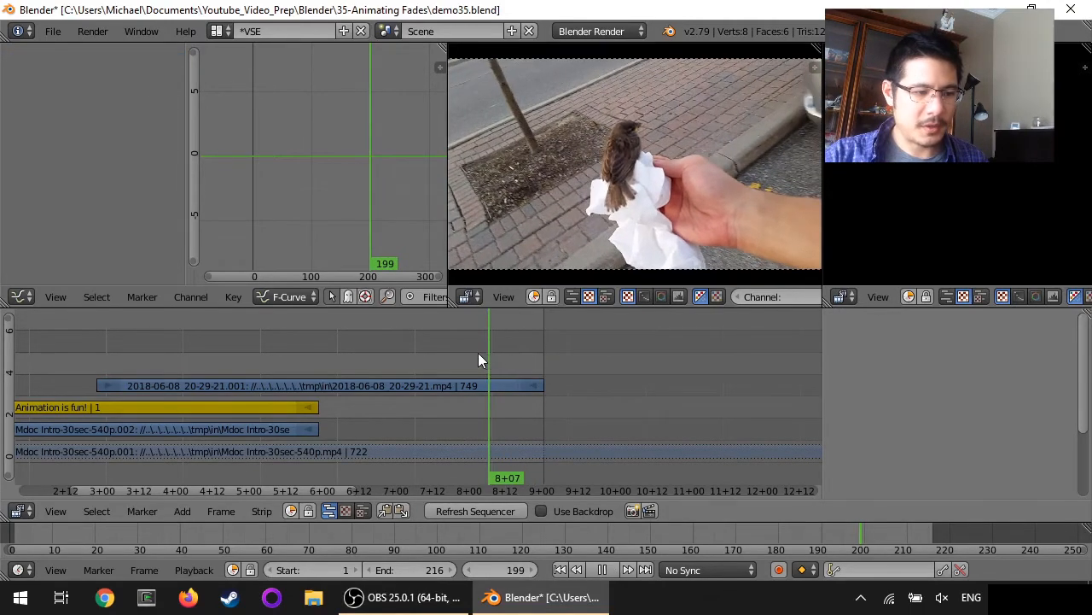
key(alt+a)
right_click(480, 388)
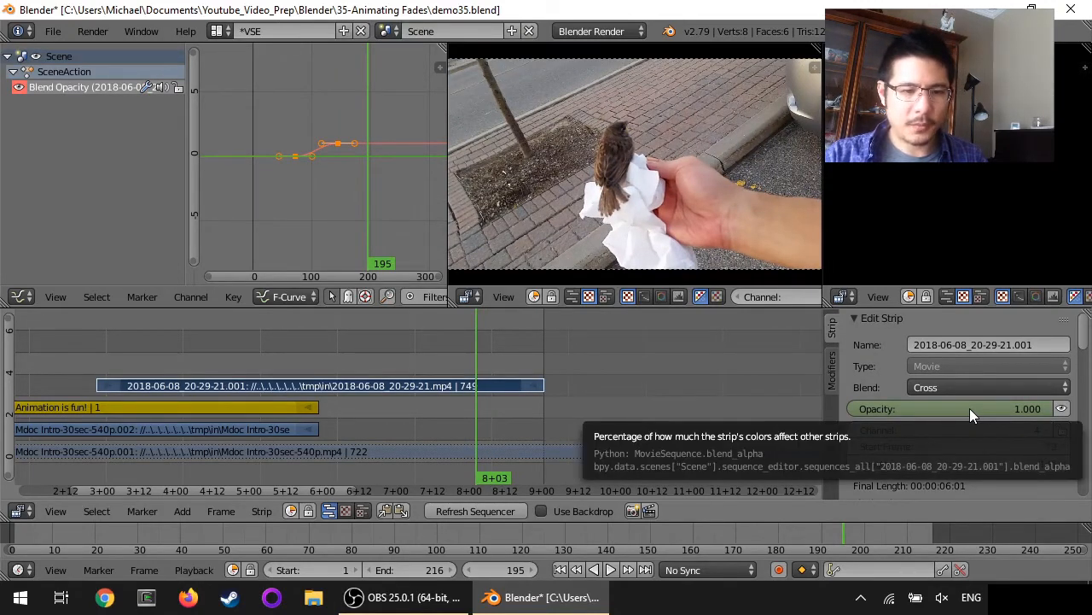
key(i)
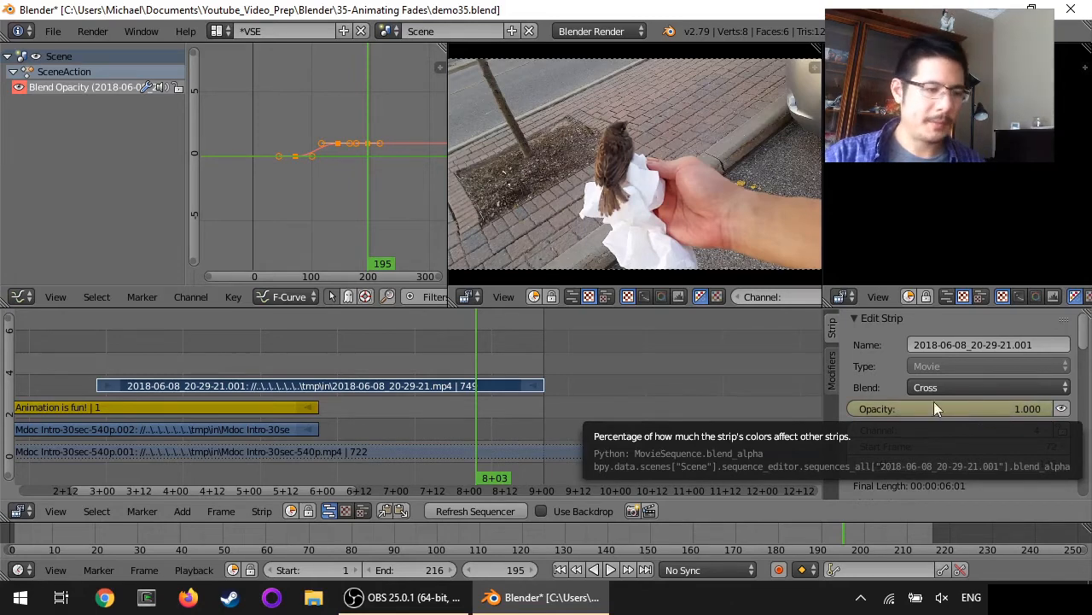
Set the movie strip's opacity to 0 at the last frame, 216
click(646, 569)
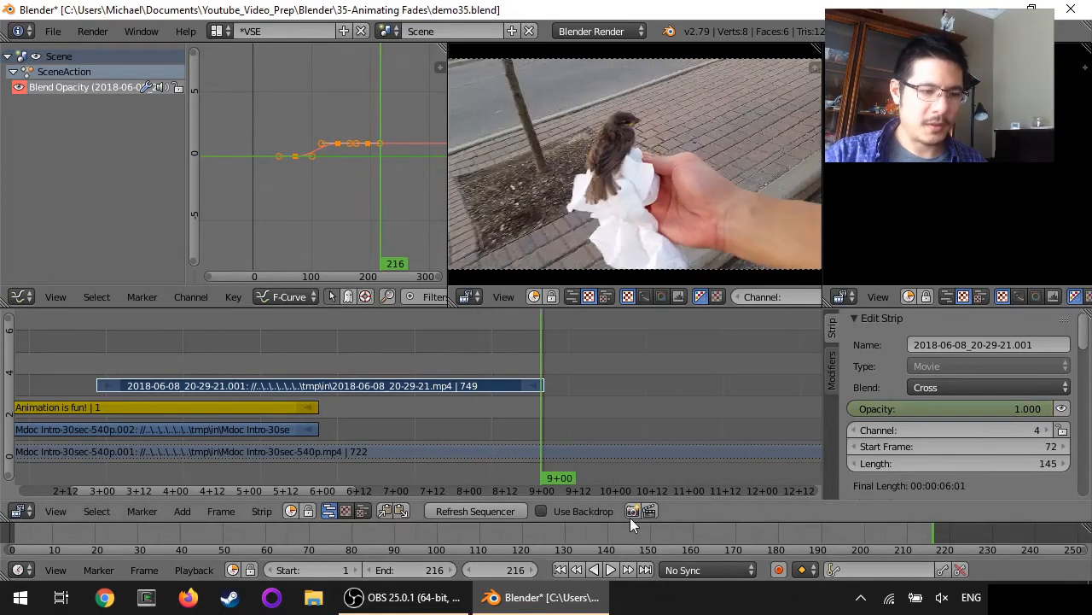
click(955, 411)
text(0)
key(Return)
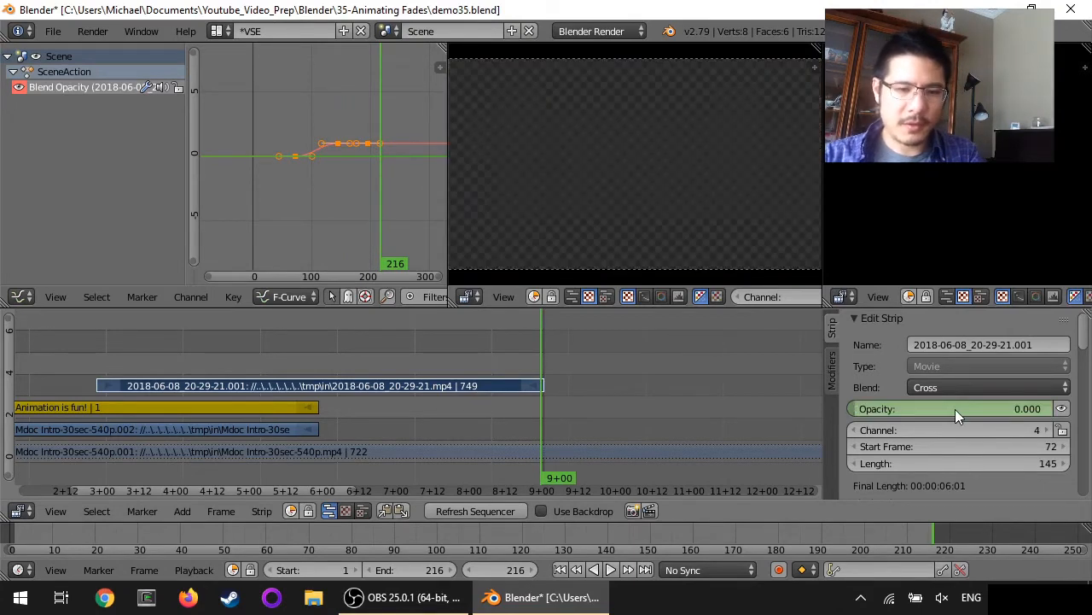
Keyframe the bird strip's opacity 0 at frame 216 and play the fade-out, stopping at frame 183
key(i)
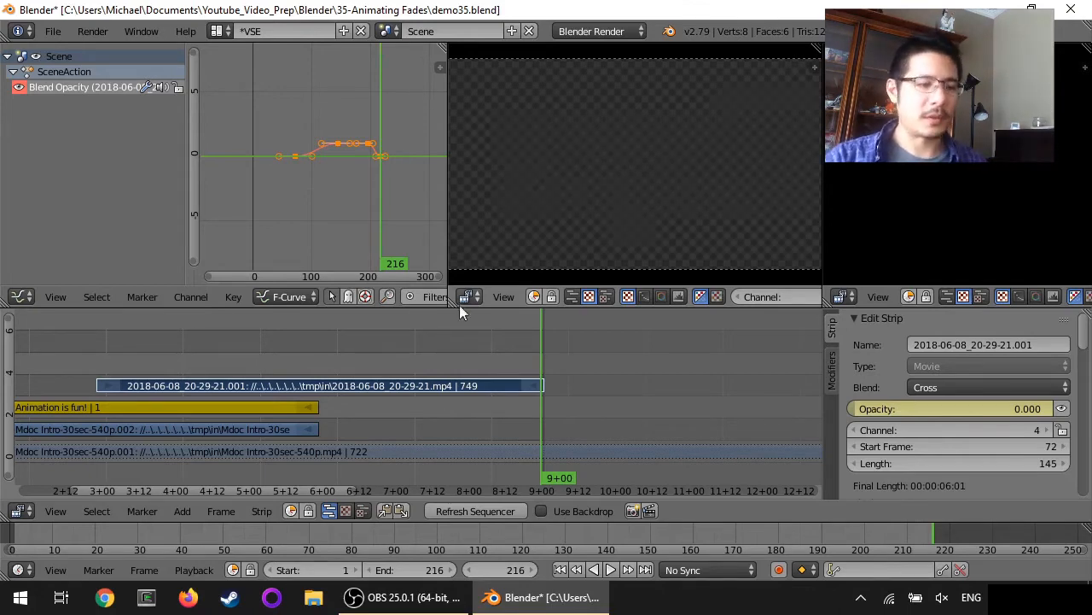
click(442, 339)
key(alt+a)
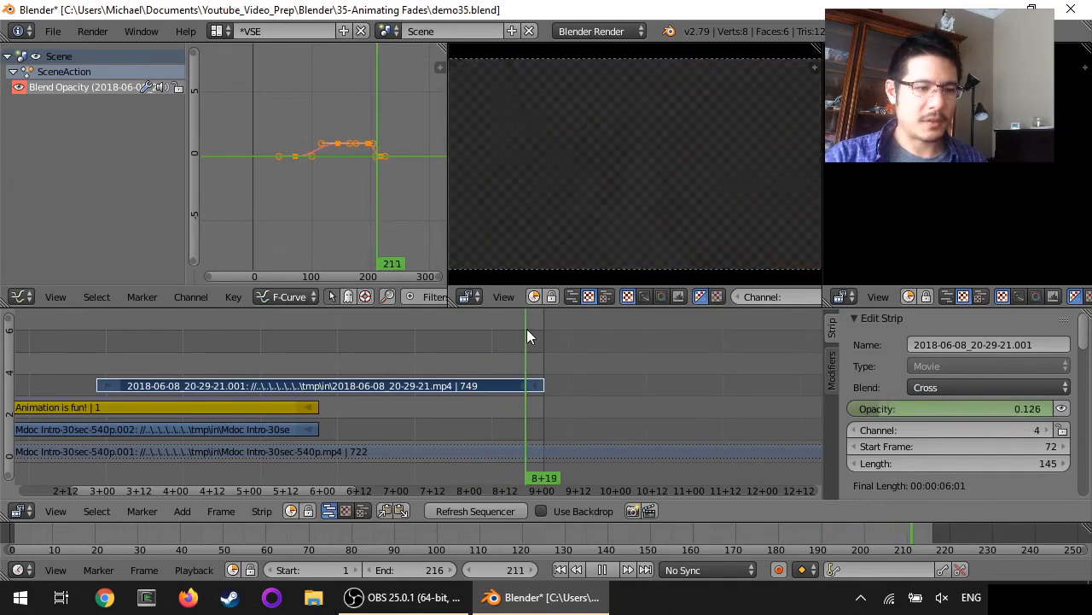
key(alt+a)
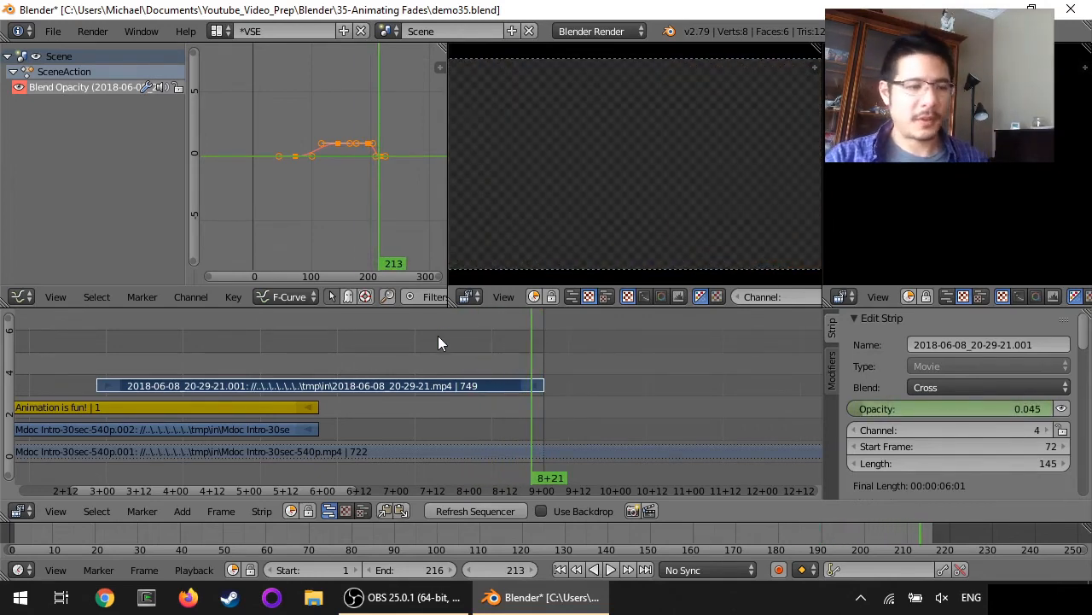
click(439, 337)
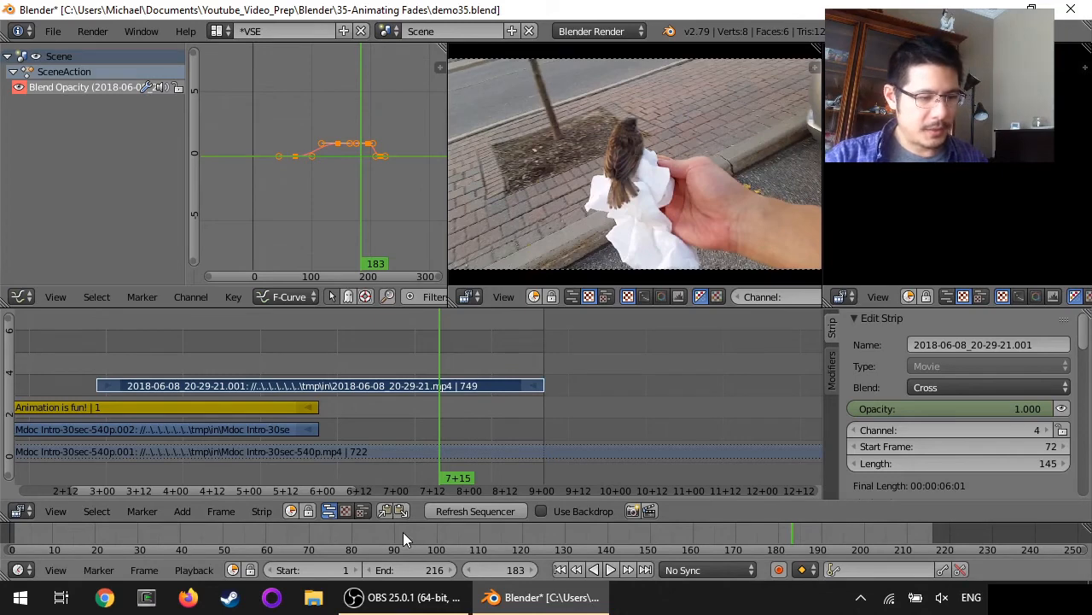
Start the render range at frame 183 and set the output path to C:\tmp\out\example
key(s)
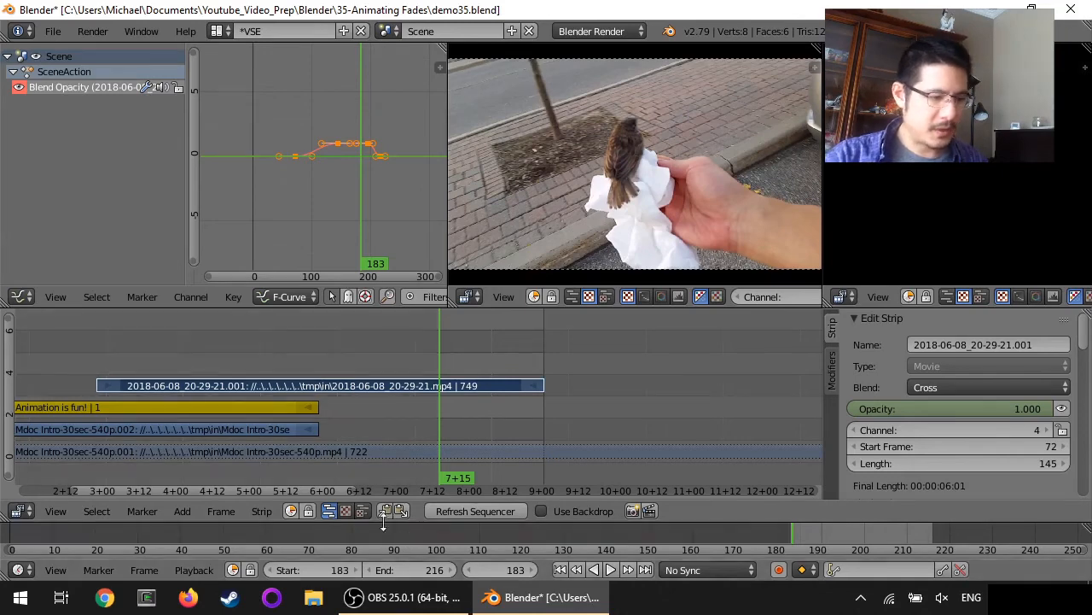
click(23, 297)
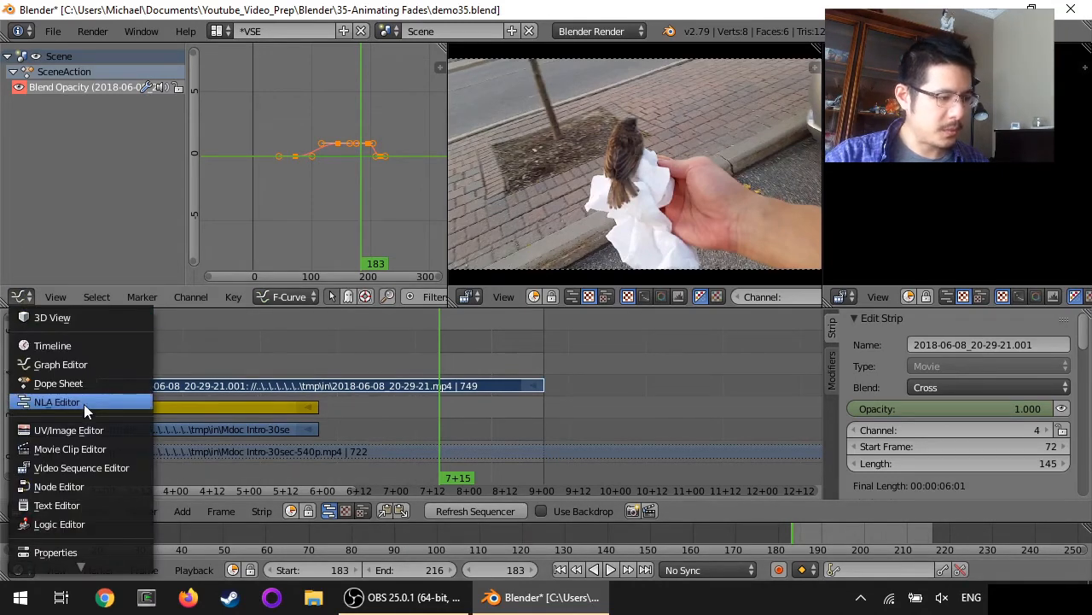
click(56, 553)
scroll(305, 200, down, 15)
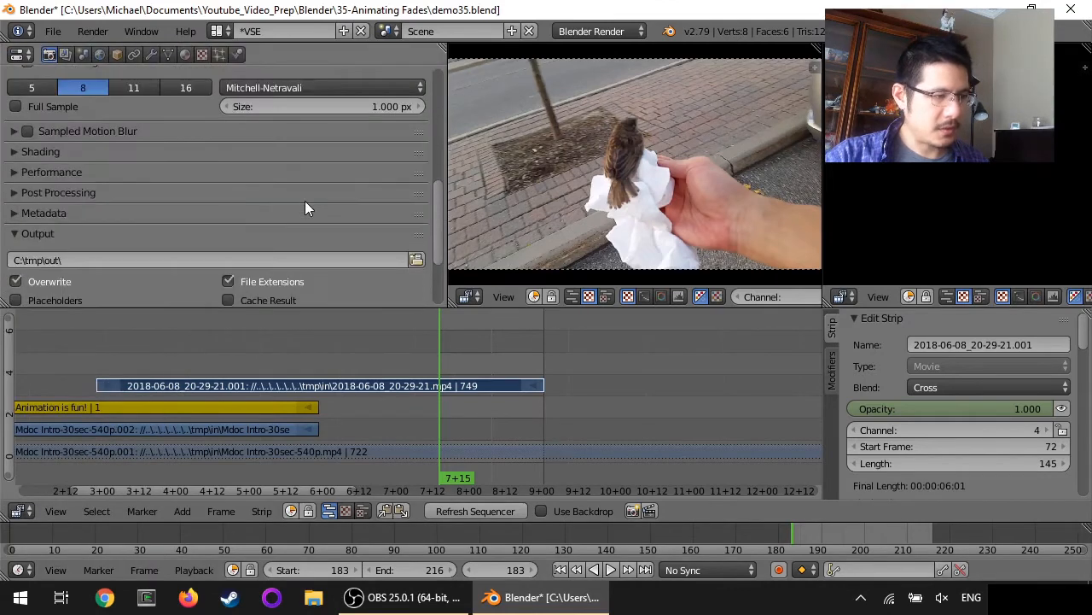
click(113, 157)
click(114, 158)
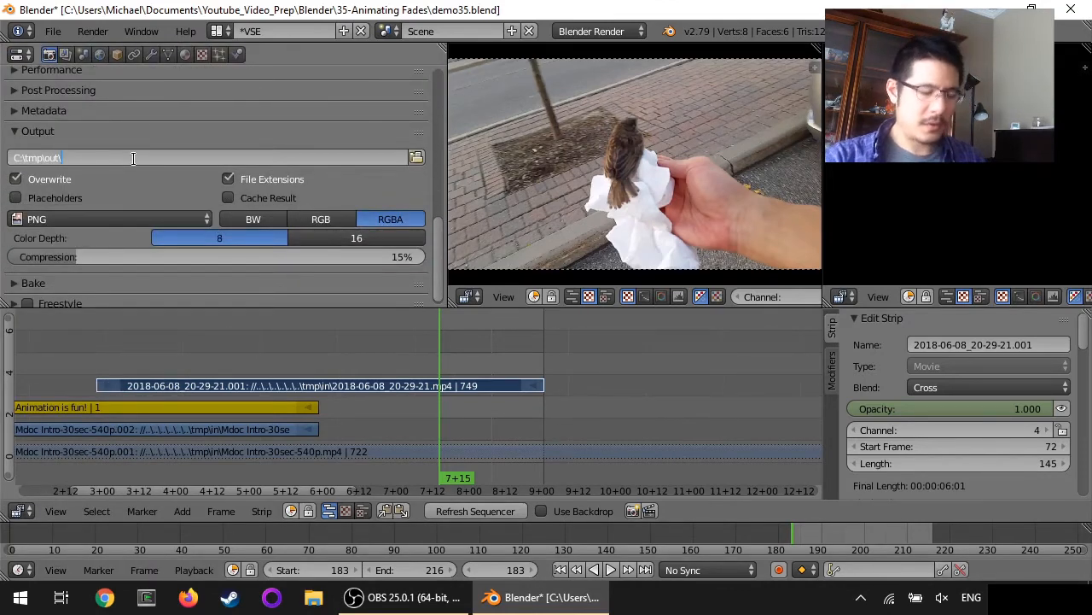
text(example.mp4)
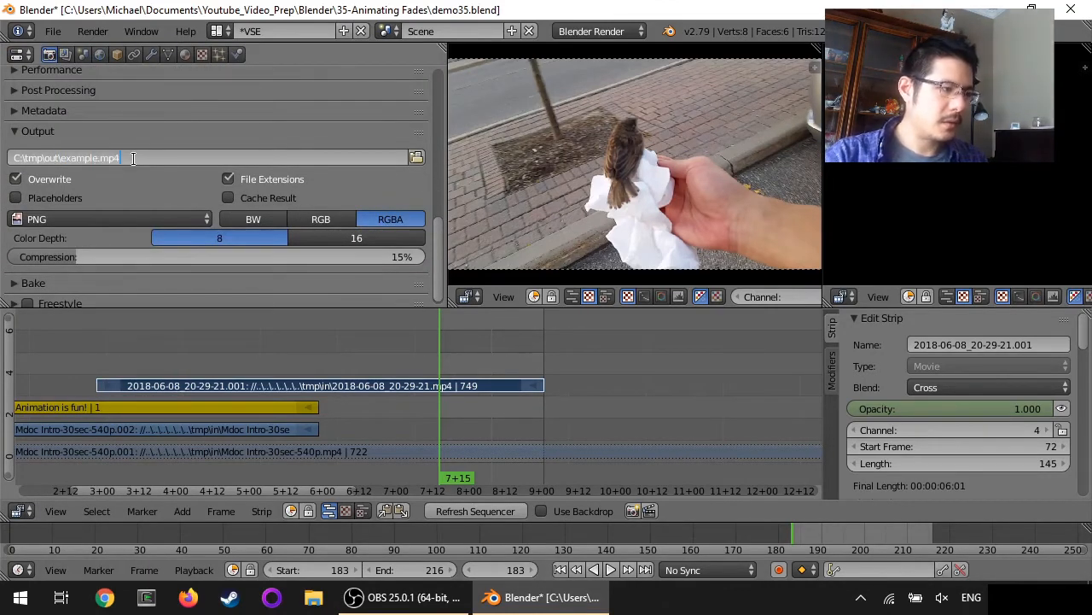
key(Return)
Set the output to FFmpeg video with the h264 in MP4 preset and render the animation
click(119, 218)
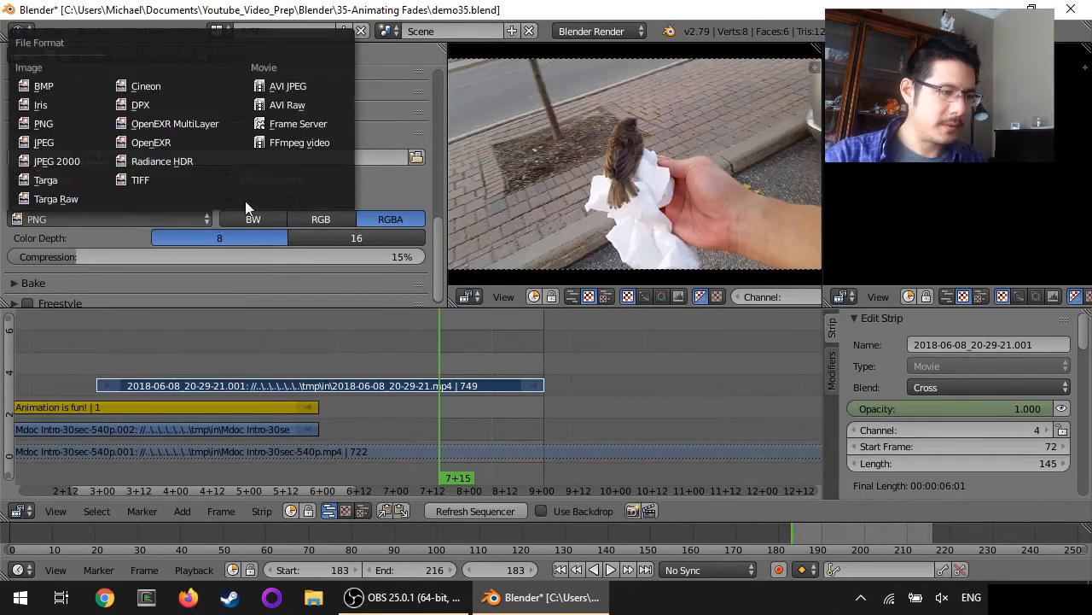
click(294, 144)
click(34, 245)
click(53, 271)
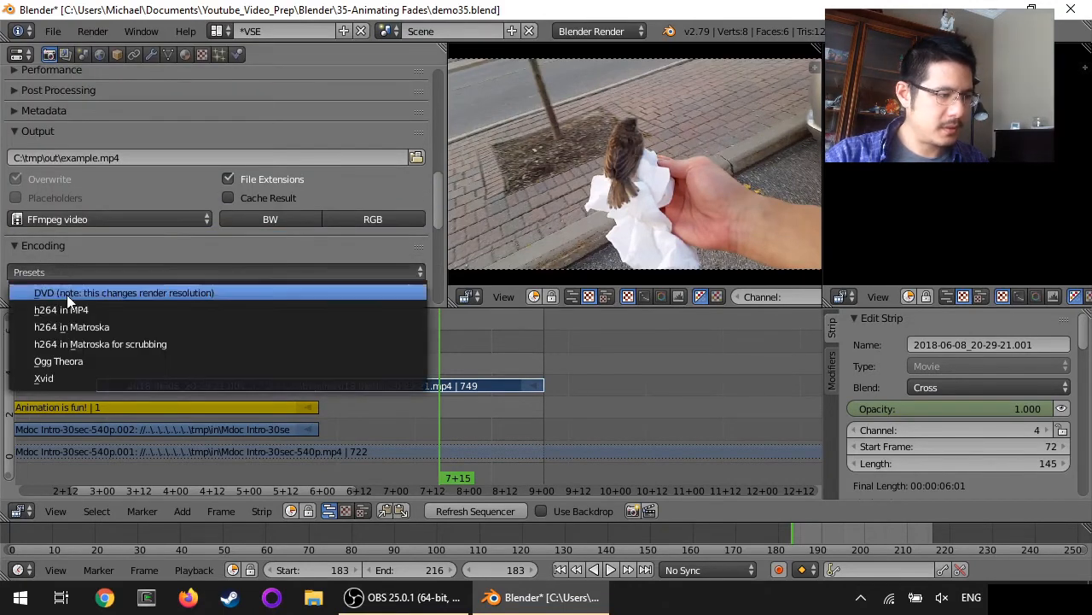
click(69, 306)
scroll(183, 200, up, 12)
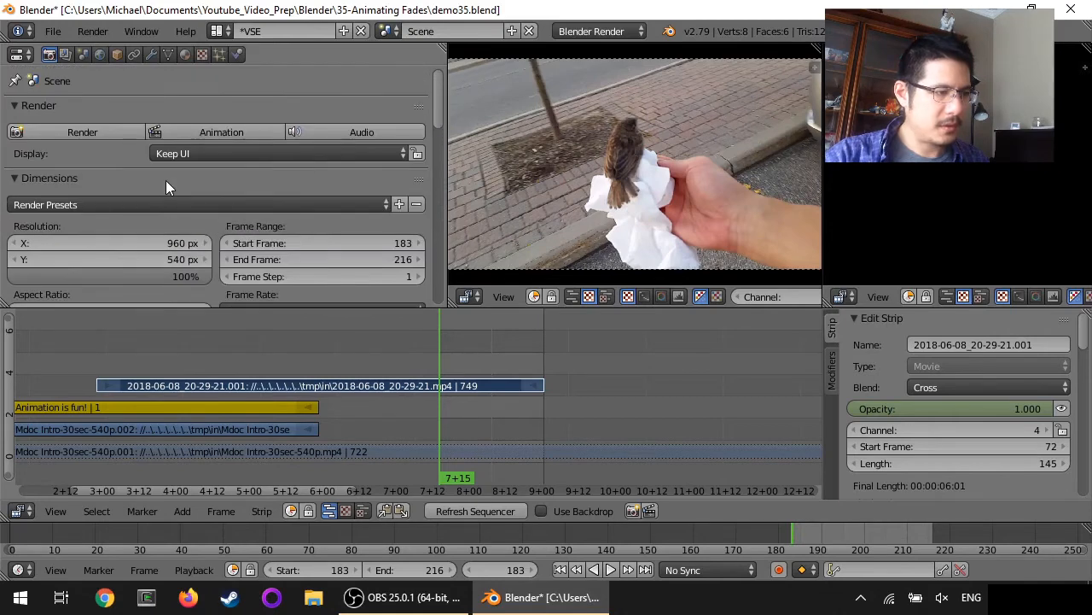
click(222, 132)
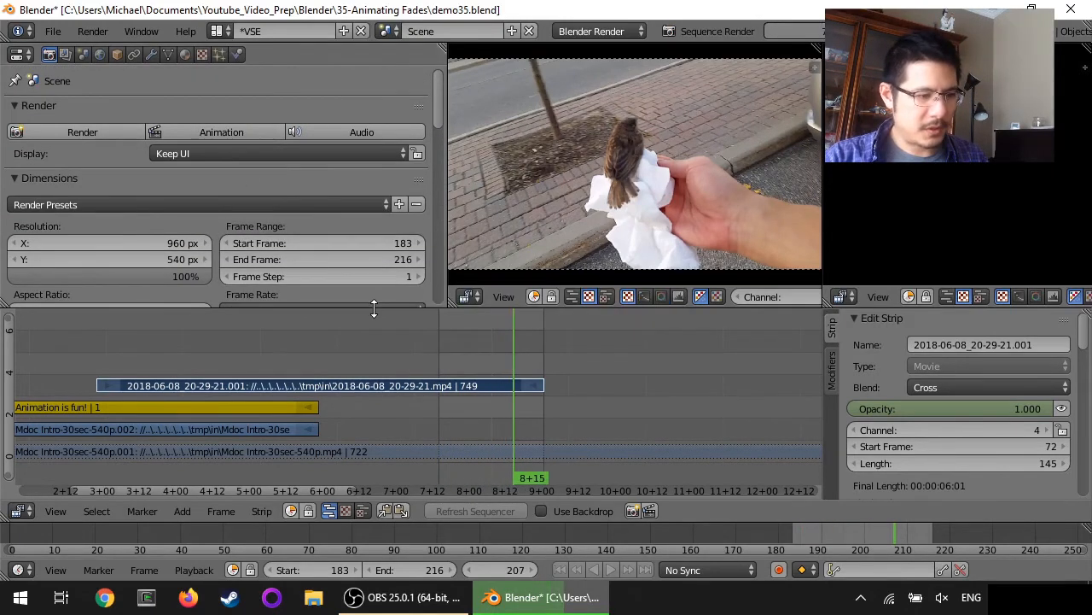
Bring up the Windows Run dialog and begin entering the path c:\t
key(super)
key(super+r)
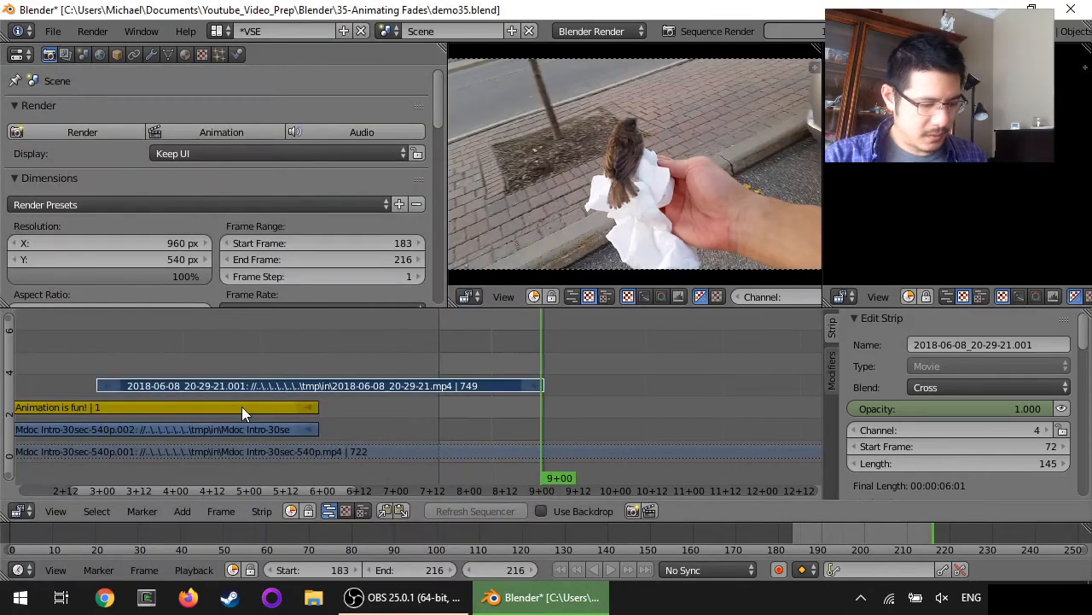
text(c:)
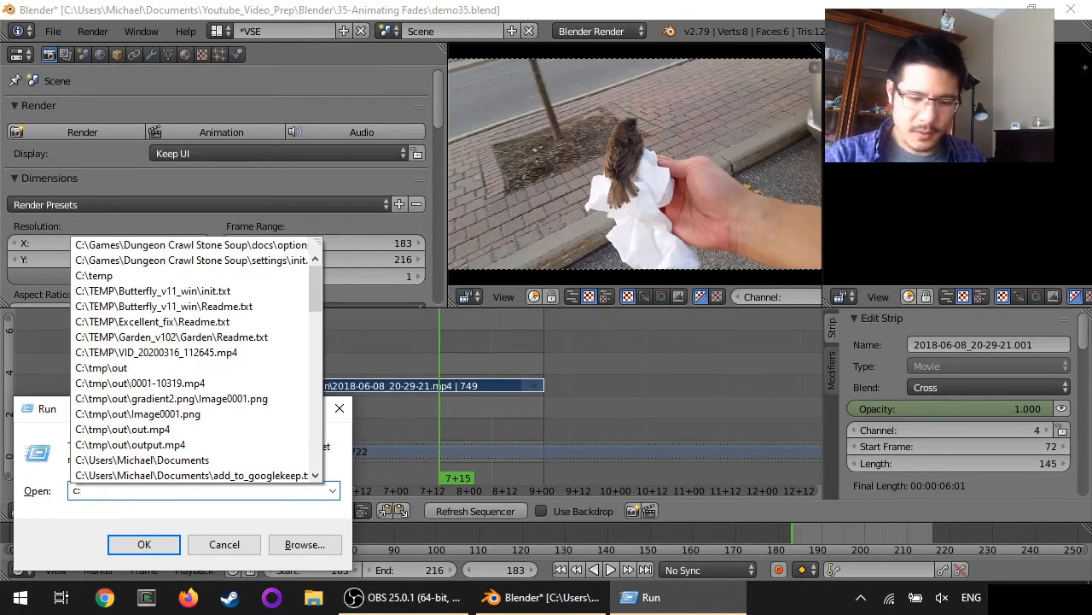
text(\t)
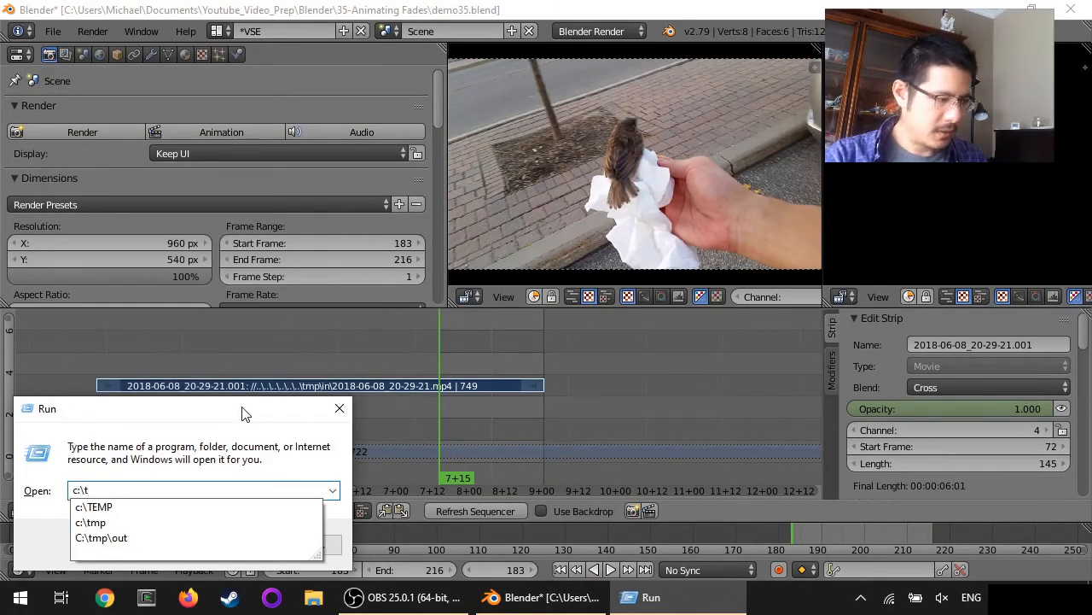
Open C:\tmp\out from the Run suggestions and play example.mp4 in VLC
key(Down)
key(Down)
key(Down)
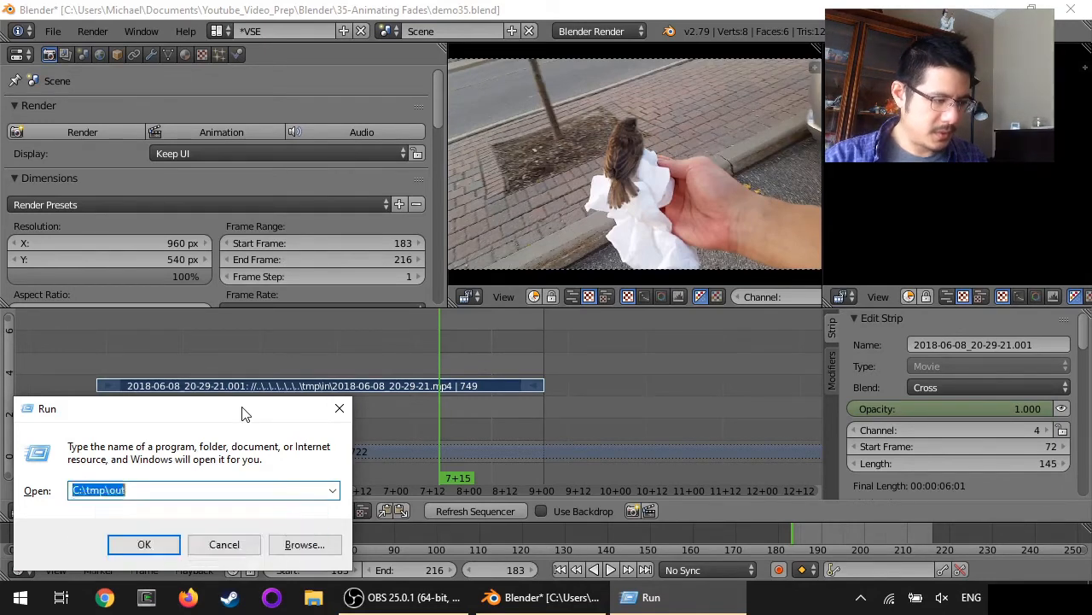
key(Return)
double_click(290, 191)
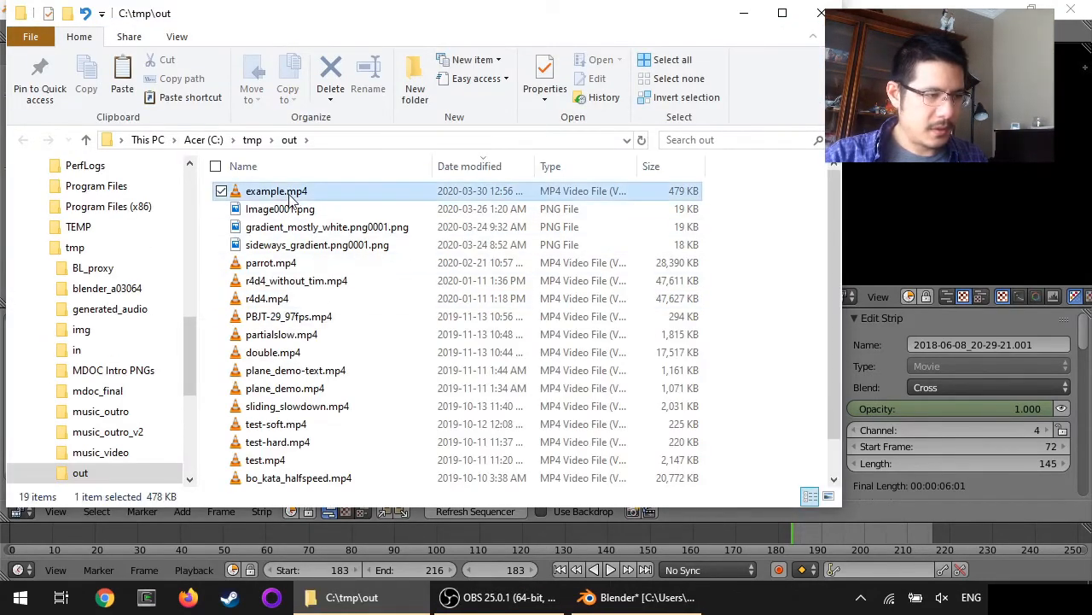